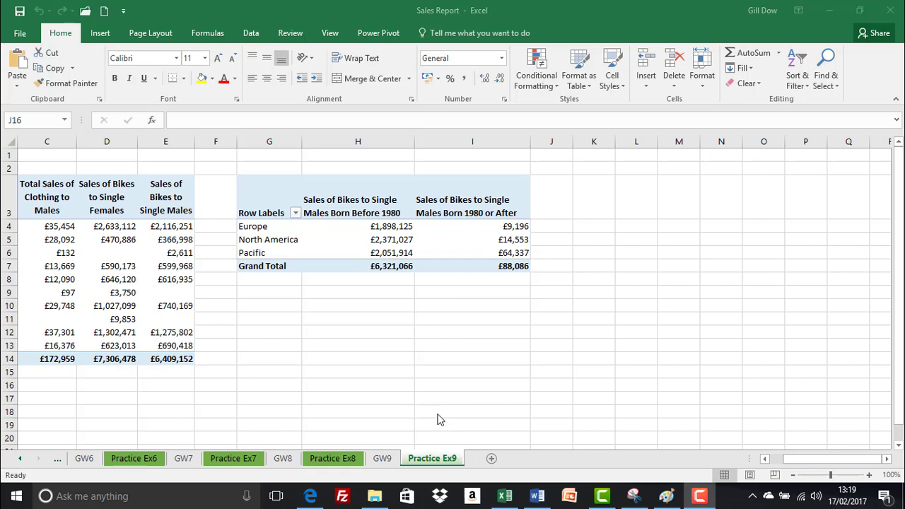
Add a new worksheet and insert a PivotTable at cell B7 based on the workbook's Data Model
{"action": "left_click", "coordinate": [491, 460]}
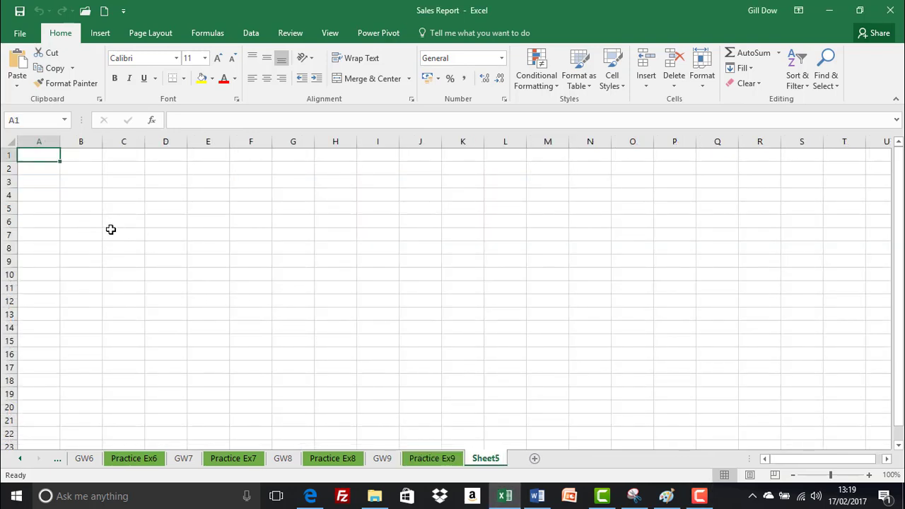
{"action": "left_click", "coordinate": [83, 235]}
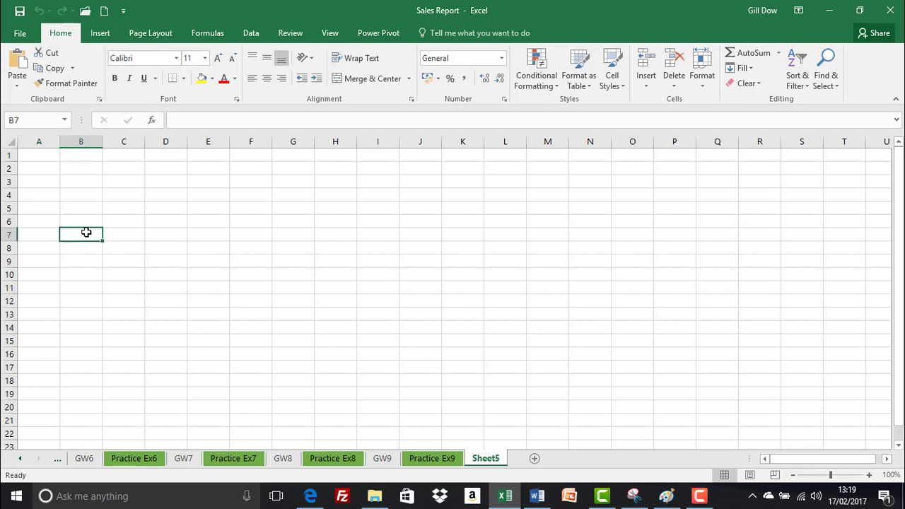
{"action": "left_click", "coordinate": [103, 34]}
{"action": "left_click", "coordinate": [23, 64]}
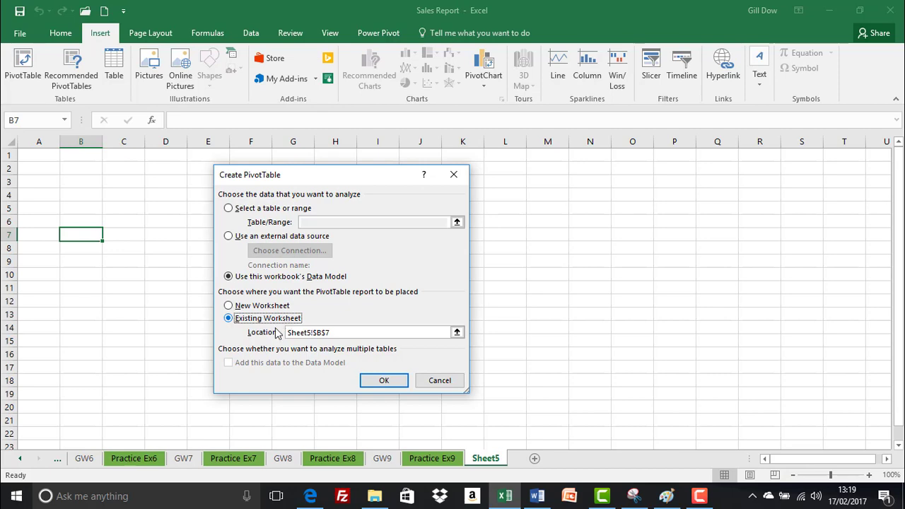
{"action": "left_click", "coordinate": [369, 382]}
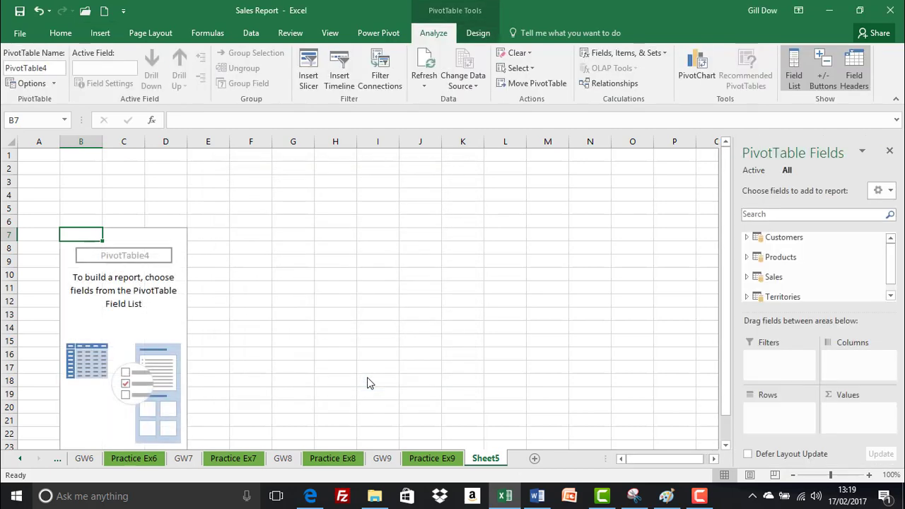
Rename the new worksheet GW10
{"action": "double_click", "coordinate": [486, 459]}
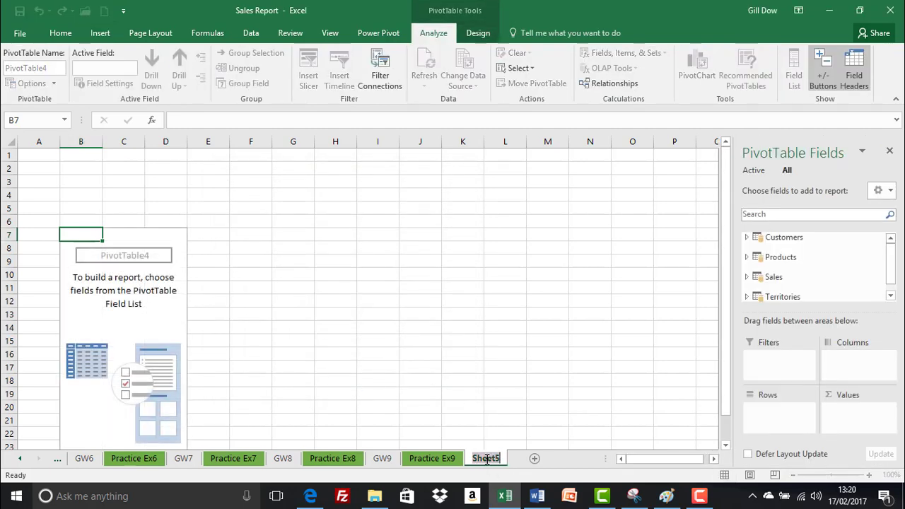
{"action": "type", "text": "g"}
{"action": "key", "text": "BackSpace"}
{"action": "type", "text": "GW10"}
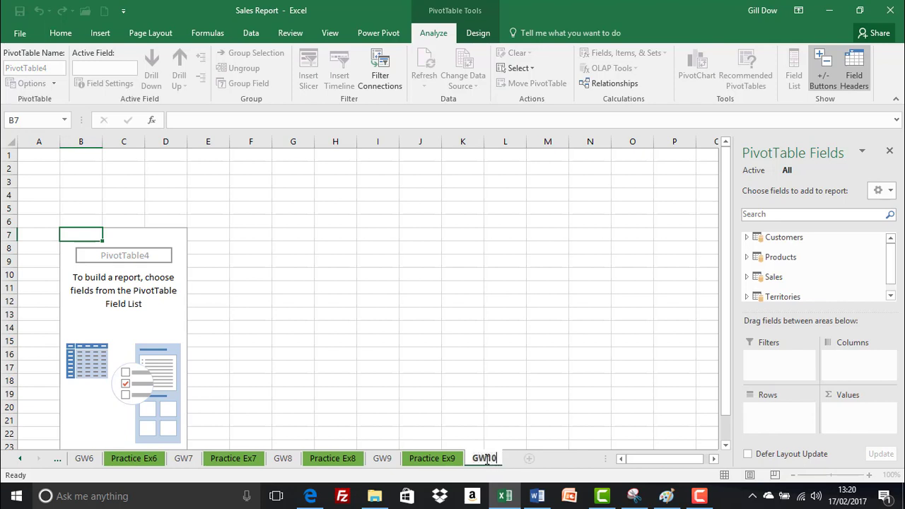
{"action": "key", "text": "Return"}
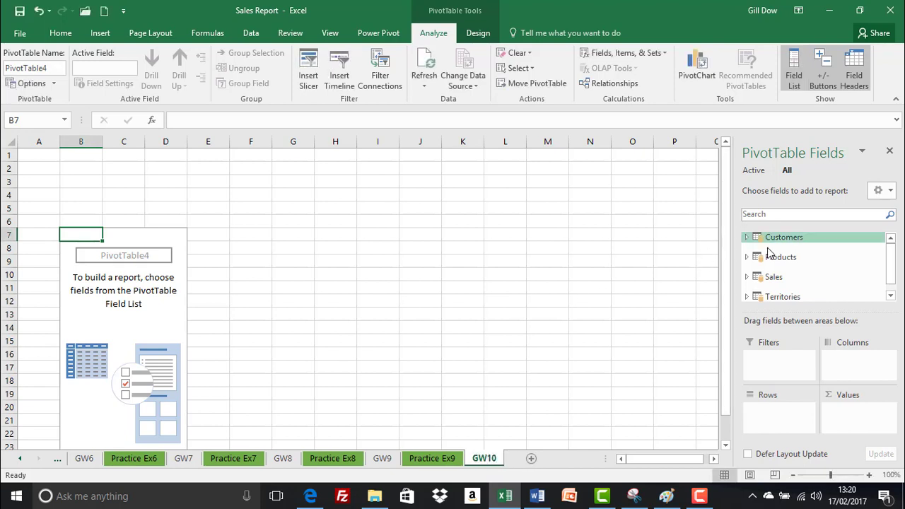
Build the PivotTable from the Sales table with Month as rows and Total Sales as values
{"action": "left_click", "coordinate": [749, 277]}
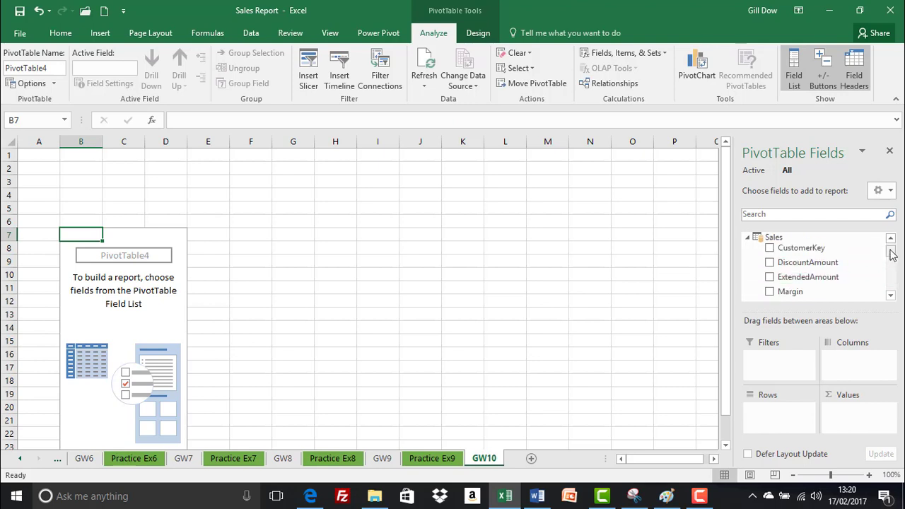
{"action": "left_click_drag", "start_coordinate": [891, 254], "coordinate": [892, 258]}
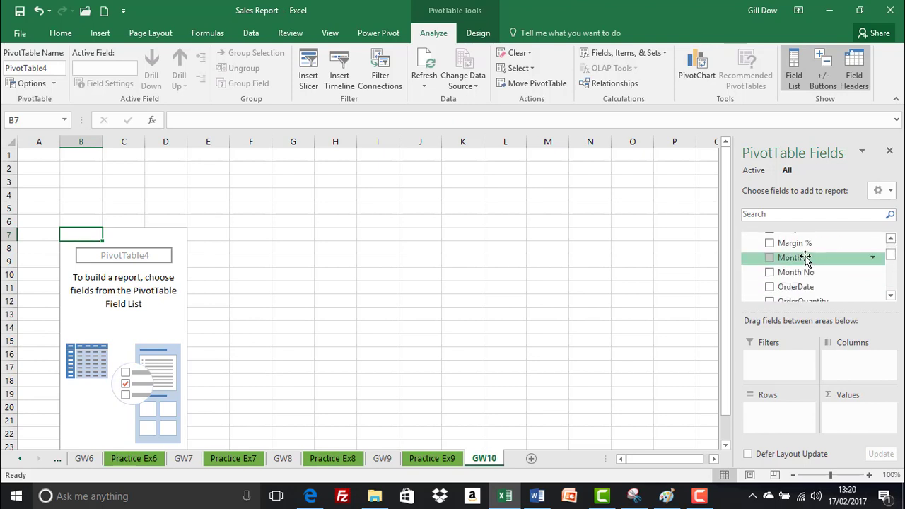
{"action": "left_click_drag", "start_coordinate": [804, 258], "coordinate": [768, 406]}
{"action": "left_click_drag", "start_coordinate": [888, 253], "coordinate": [890, 268]}
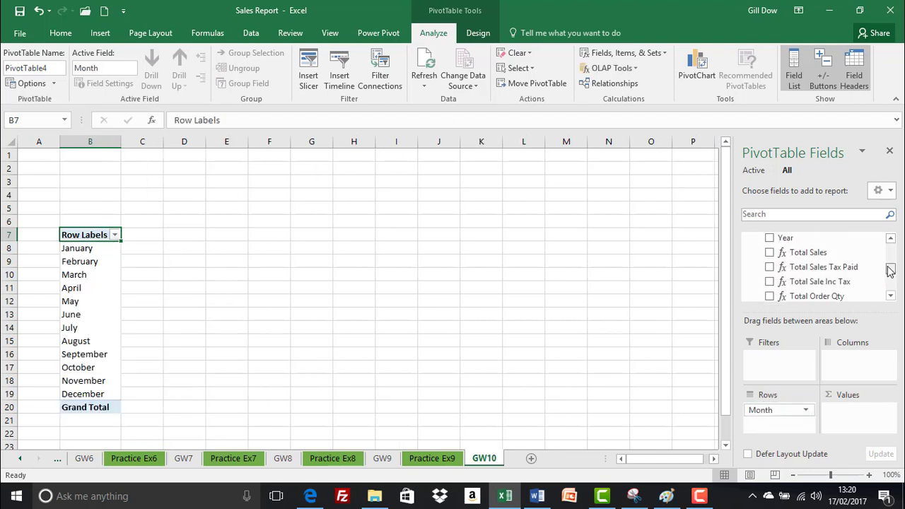
{"action": "left_click_drag", "start_coordinate": [827, 255], "coordinate": [856, 424]}
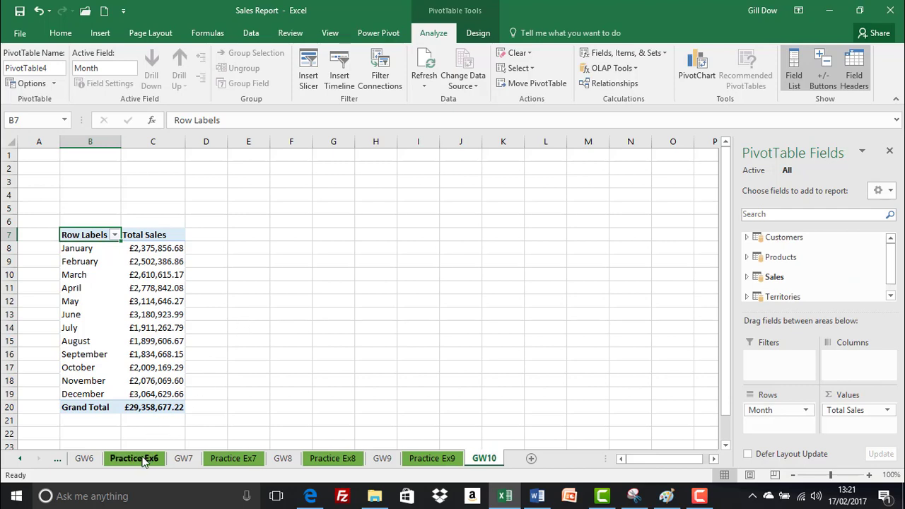
On the Practice Ex6 sheet, move the gender and occupation PivotTable down four rows
{"action": "left_click", "coordinate": [93, 456]}
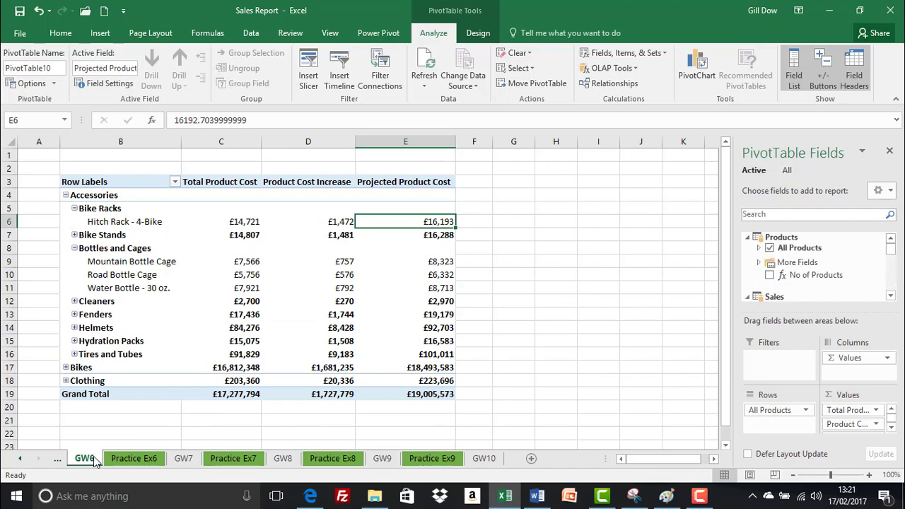
{"action": "left_click", "coordinate": [126, 459]}
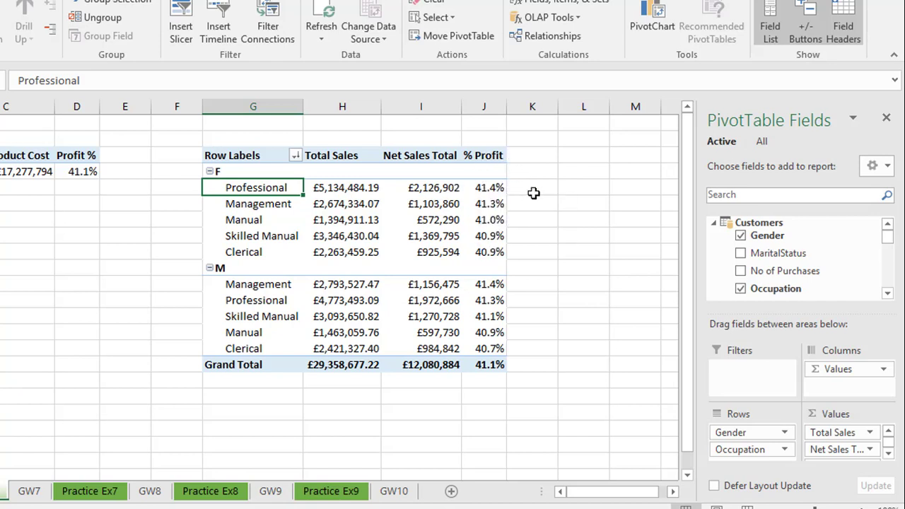
{"action": "left_click", "coordinate": [490, 204]}
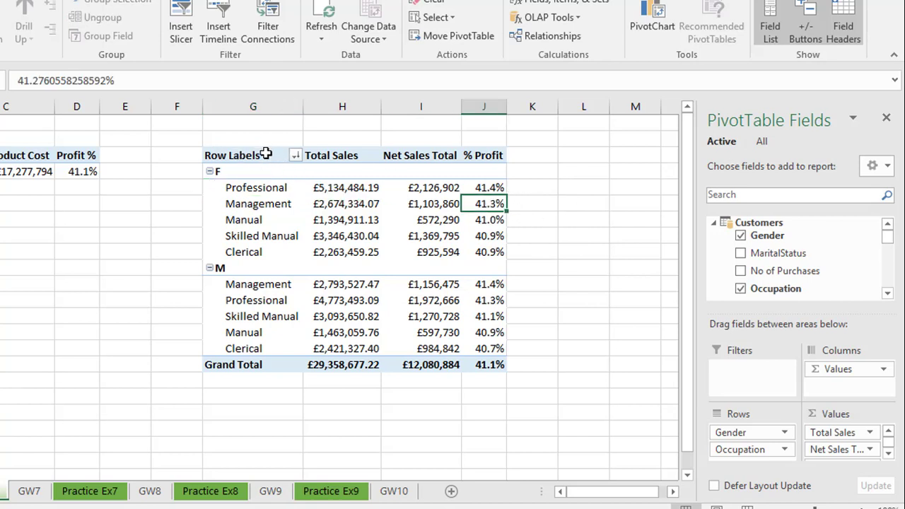
{"action": "left_click_drag", "start_coordinate": [266, 155], "coordinate": [481, 437]}
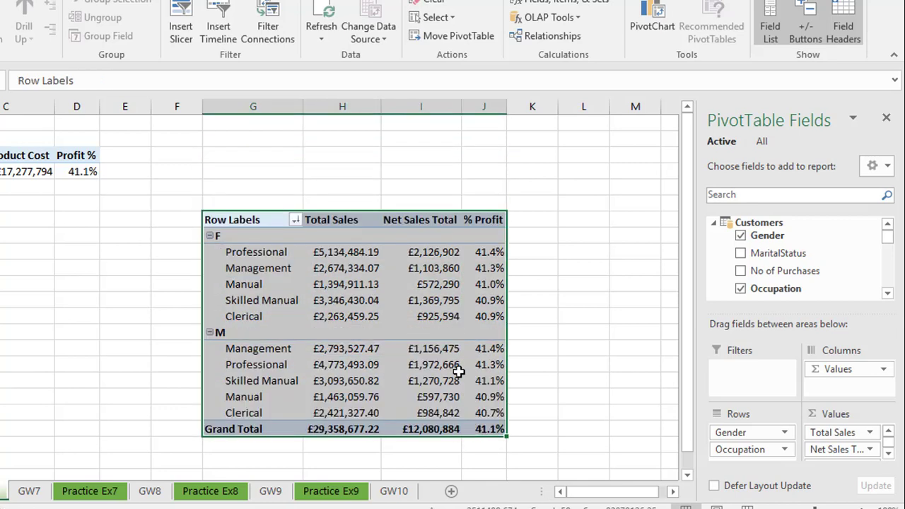
Add a slicer for the Sales table's Year field and fit it, about 9.87 cm wide and 2.57 cm high, above the PivotTable
{"action": "left_click", "coordinate": [752, 198]}
{"action": "type", "text": "YEAR"}
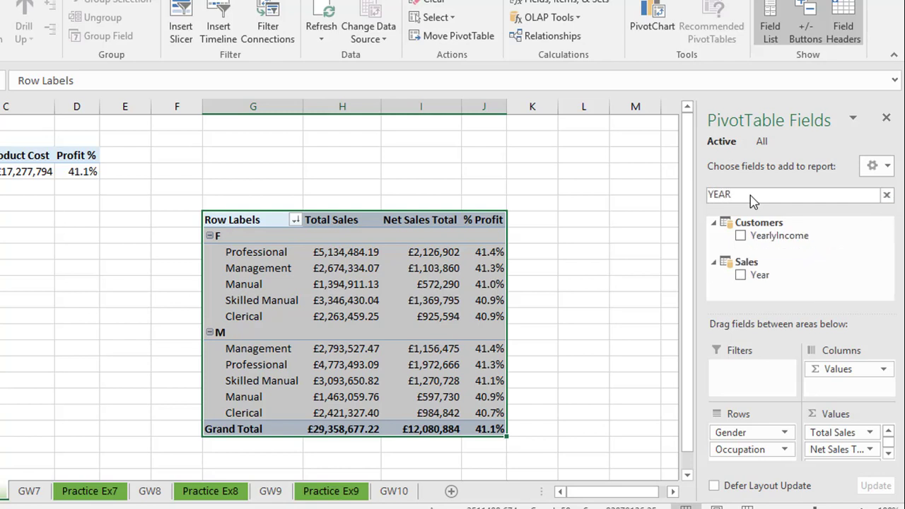
{"action": "right_click", "coordinate": [768, 279]}
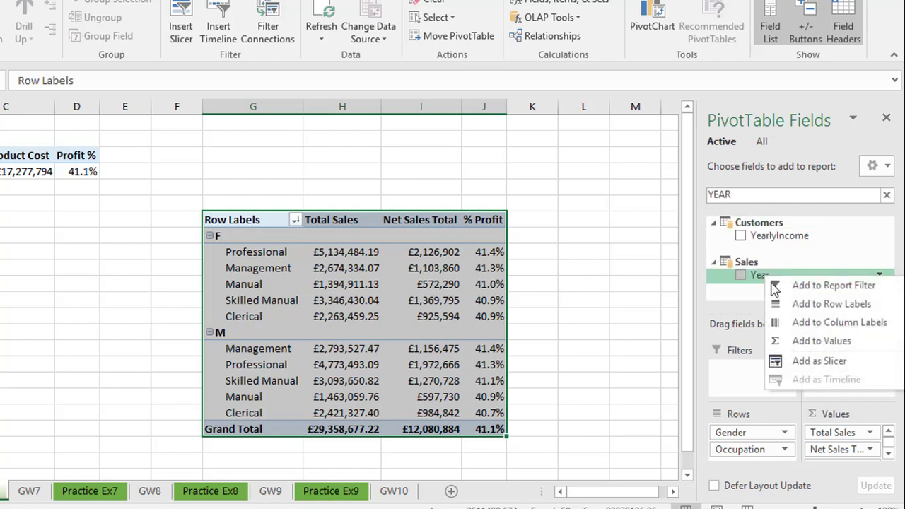
{"action": "left_click", "coordinate": [806, 361]}
{"action": "left_click_drag", "start_coordinate": [253, 206], "coordinate": [271, 137]}
{"action": "left_click_drag", "start_coordinate": [360, 340], "coordinate": [503, 204]}
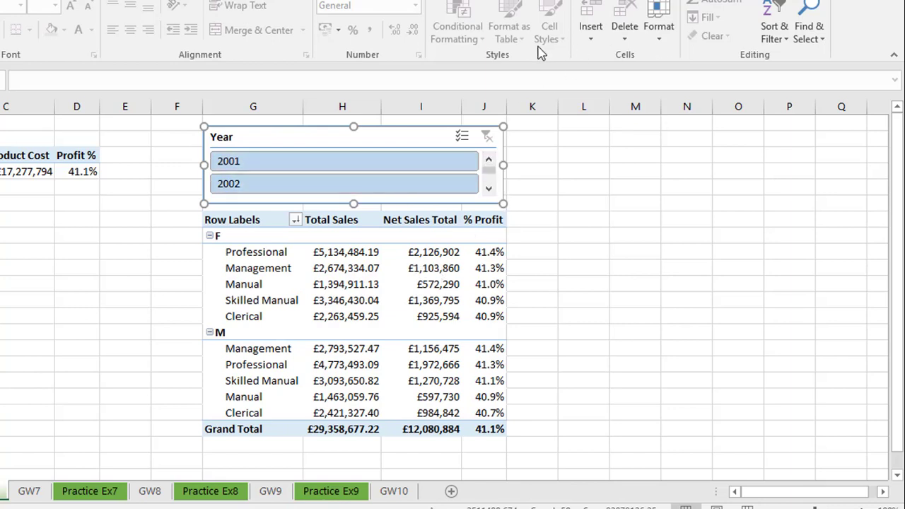
Arrange the Year slicer's buttons in 4 columns and shrink the slicer to about 2.04 cm high
{"action": "left_click", "coordinate": [580, 1]}
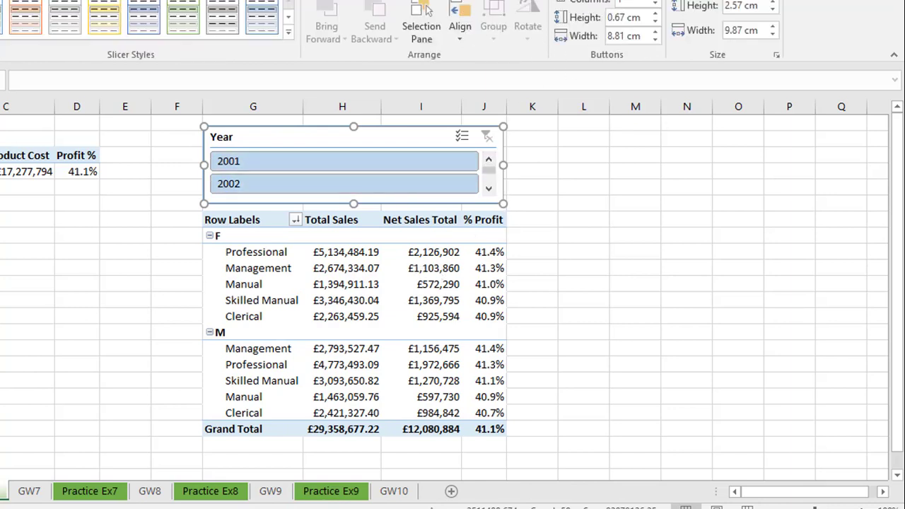
{"action": "left_click", "coordinate": [656, 0]}
{"action": "left_click", "coordinate": [656, 0]}
{"action": "left_click", "coordinate": [656, 0]}
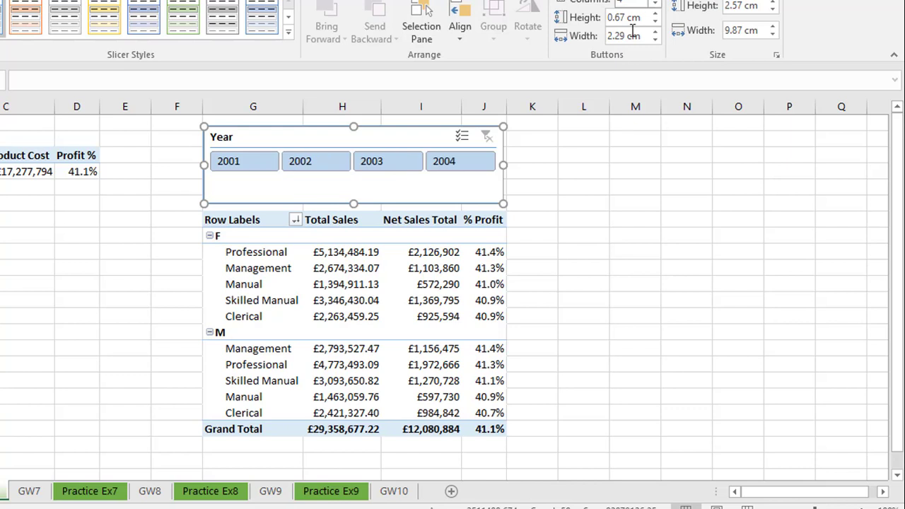
{"action": "left_click_drag", "start_coordinate": [353, 203], "coordinate": [353, 188]}
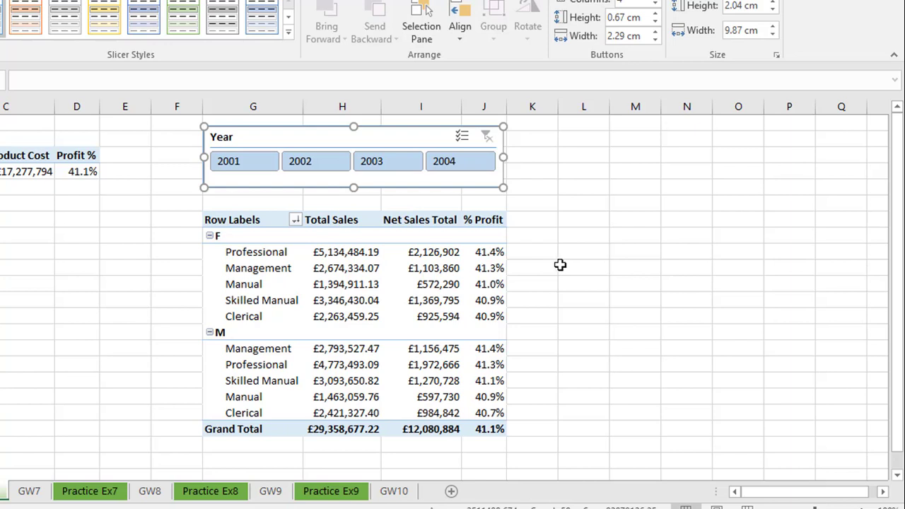
Filter the PivotTable with the Year slicer by 2001, by 2003 and finally by 2004
{"action": "left_click", "coordinate": [258, 163]}
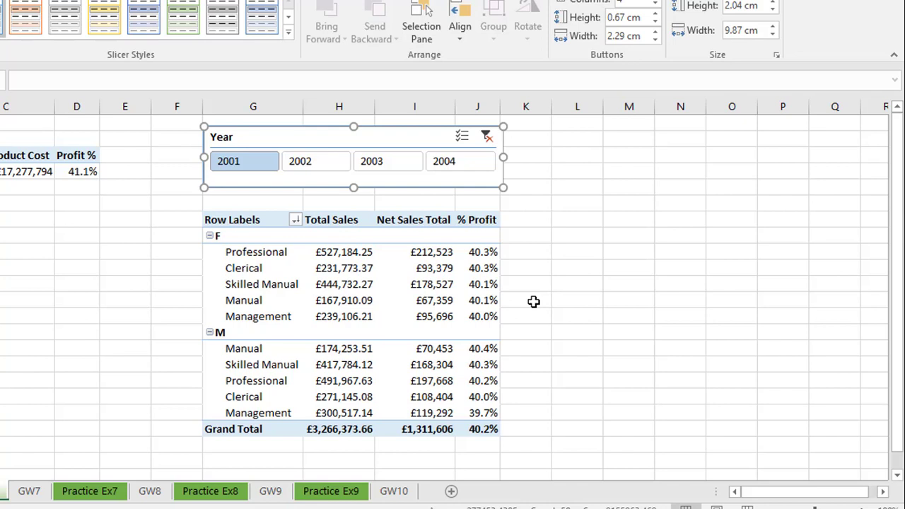
{"action": "left_click", "coordinate": [368, 168]}
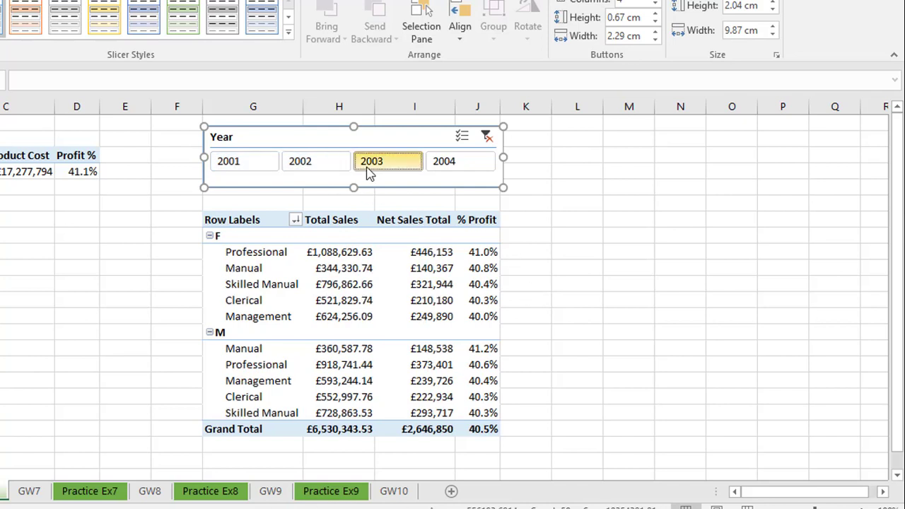
{"action": "left_click", "coordinate": [444, 164]}
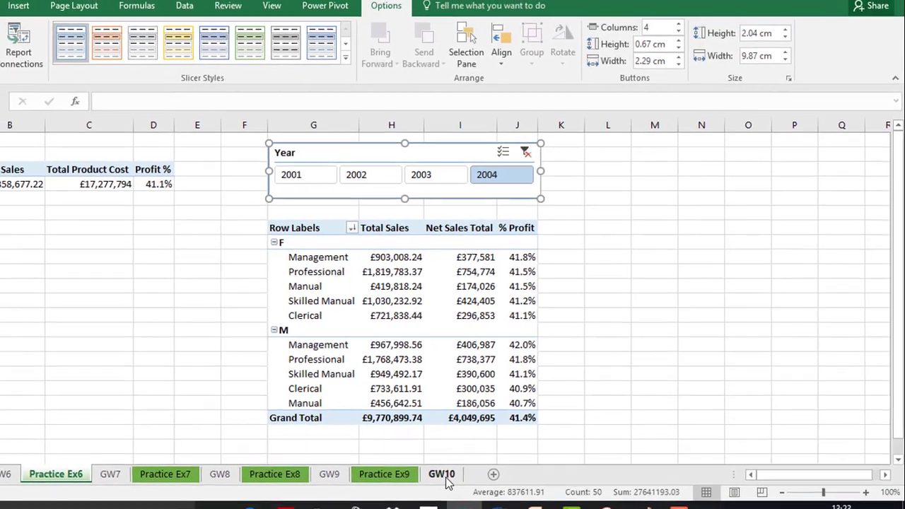
Compare the monthly Total Sales and Grand Total on GW10 with the Net Sales Total column on Practice Ex6, and look through the Sales fields
{"action": "left_click", "coordinate": [406, 487]}
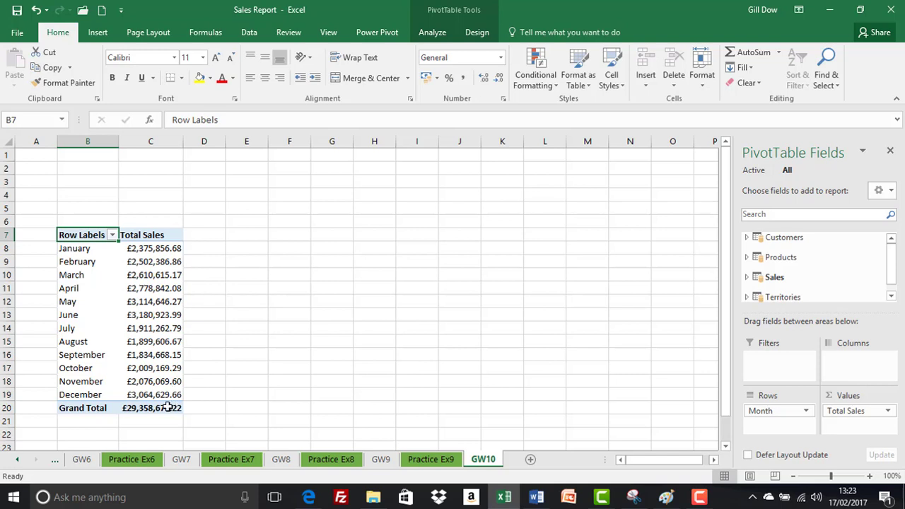
{"action": "left_click", "coordinate": [162, 247]}
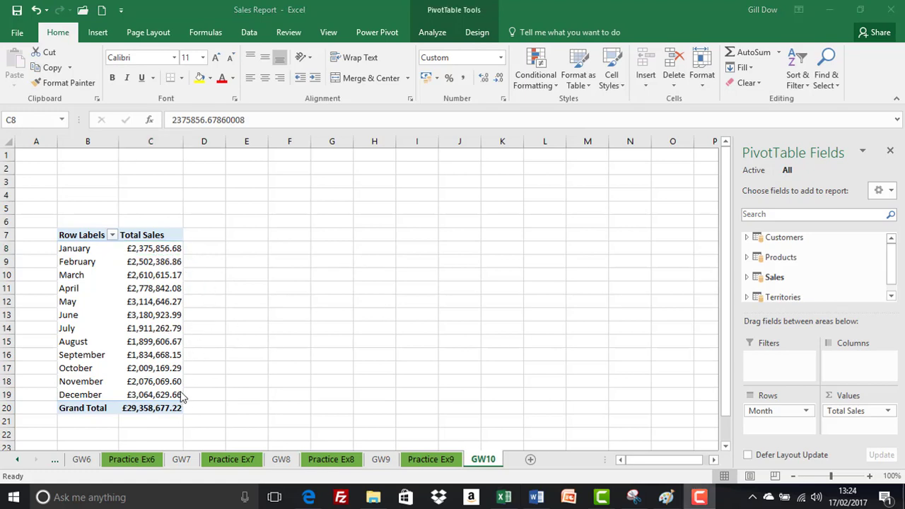
{"action": "left_click", "coordinate": [143, 458]}
{"action": "left_click", "coordinate": [134, 464]}
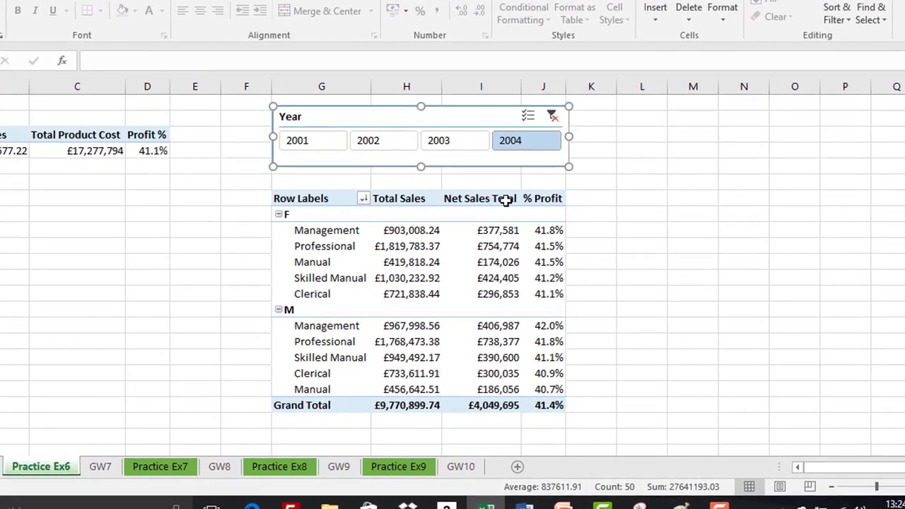
{"action": "left_click_drag", "start_coordinate": [484, 200], "coordinate": [489, 402]}
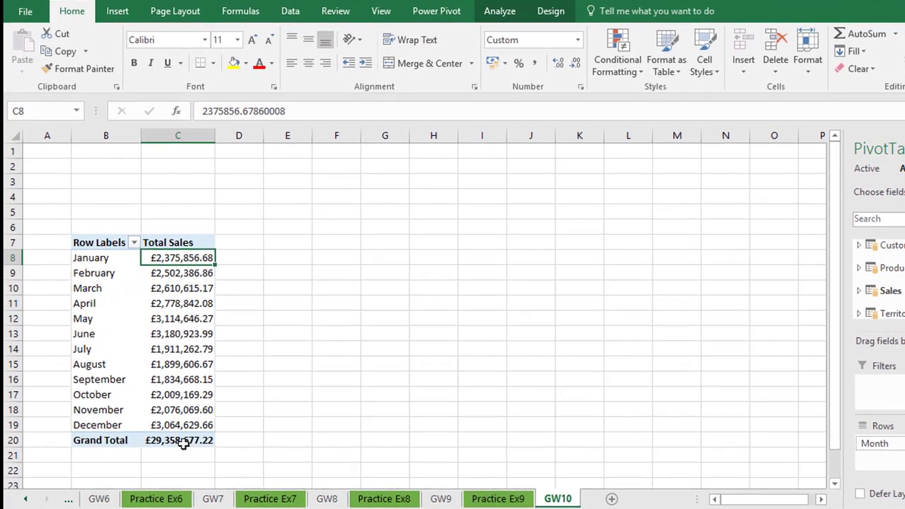
{"action": "mouse_move", "coordinate": [182, 443]}
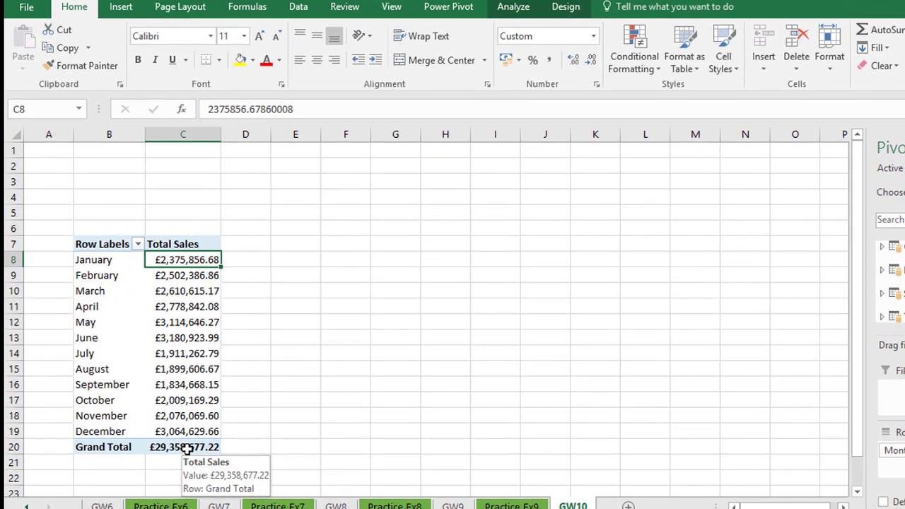
{"action": "left_click", "coordinate": [882, 293]}
{"action": "scroll", "coordinate": [891, 282], "scroll_direction": "down", "scroll_amount": 1}
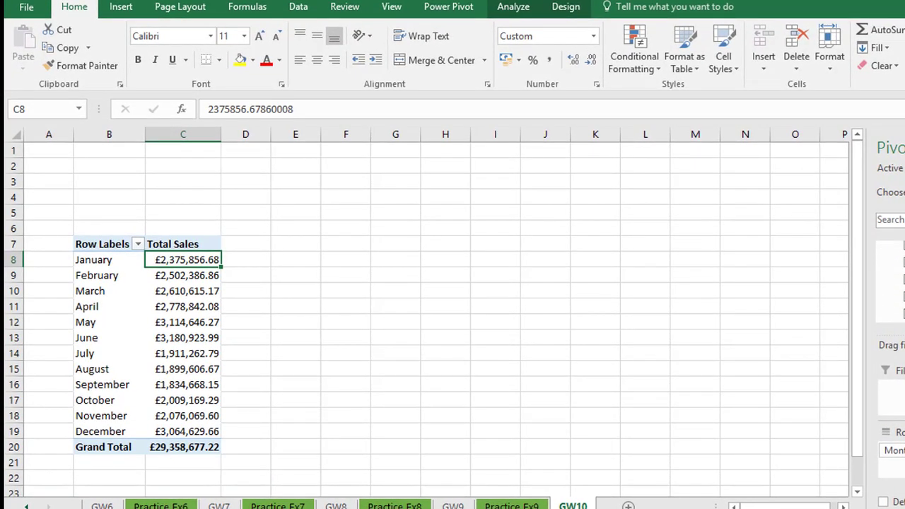
Widen column D on GW10 and enter 29358677 in cell D8 beside the January figure
{"action": "left_click_drag", "start_coordinate": [271, 133], "coordinate": [311, 133]}
{"action": "left_click", "coordinate": [245, 259]}
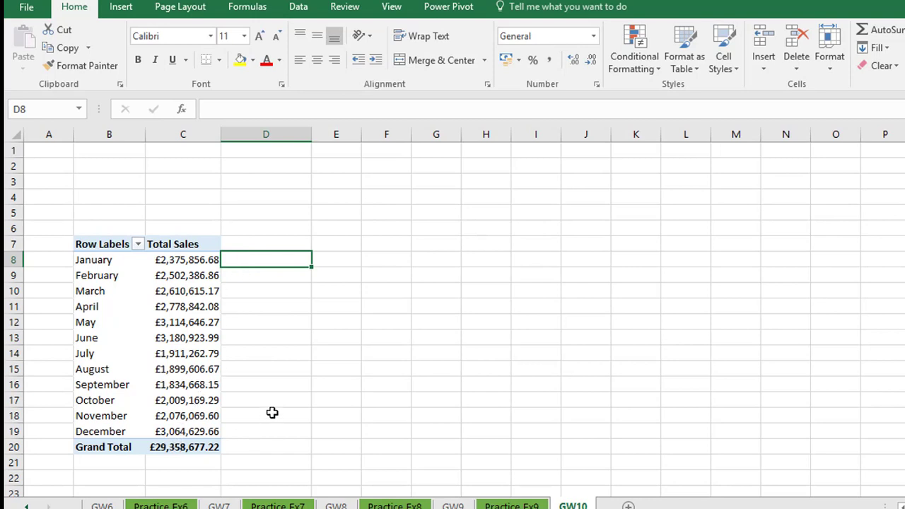
{"action": "type", "text": "29358677"}
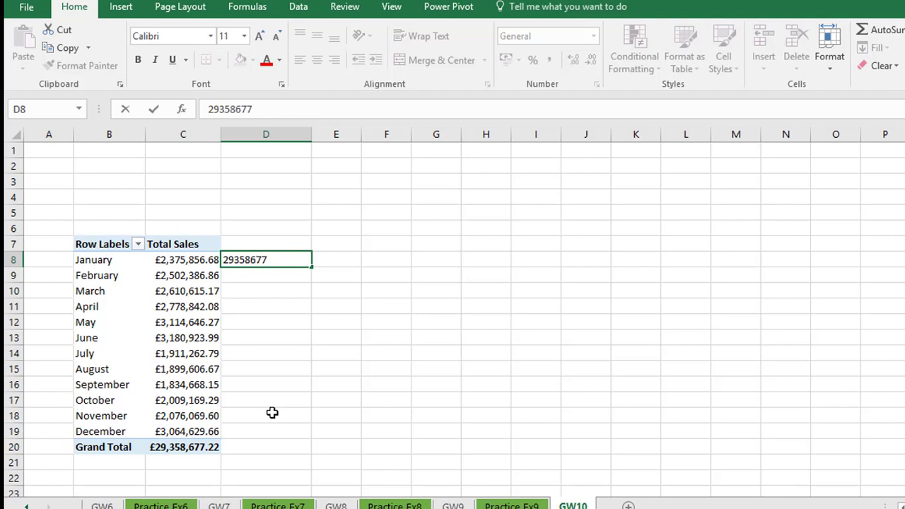
{"action": "key", "text": "Return"}
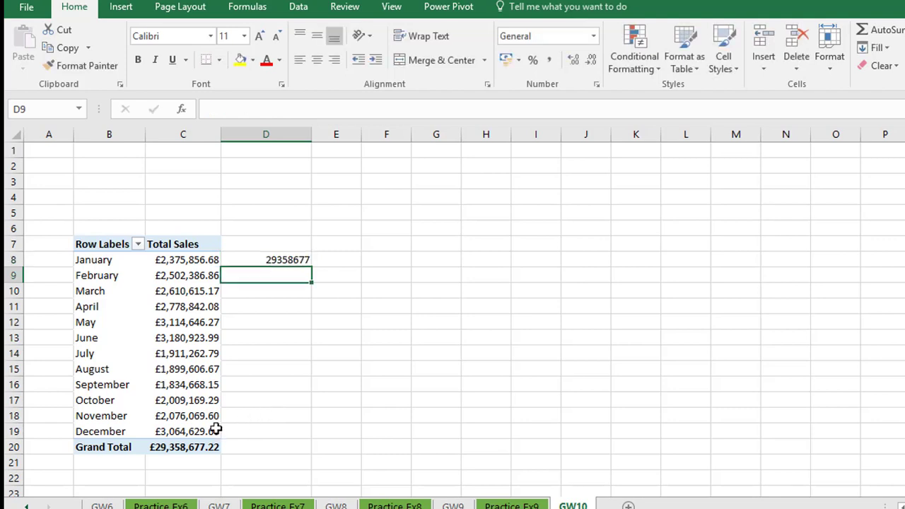
Edit the existing Total Sales measure so its currency format shows 0 decimal places
{"action": "left_click", "coordinate": [195, 428]}
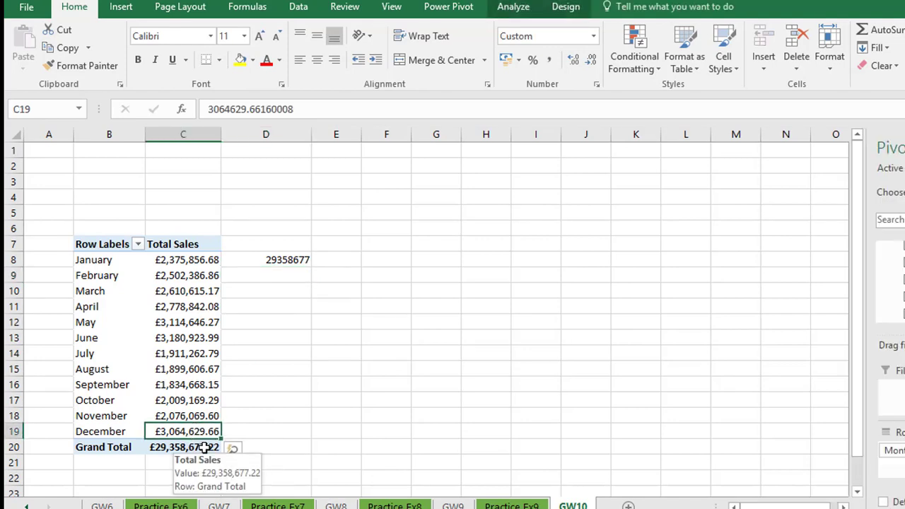
{"action": "left_click", "coordinate": [450, 11]}
{"action": "left_click", "coordinate": [79, 65]}
{"action": "left_click", "coordinate": [100, 106]}
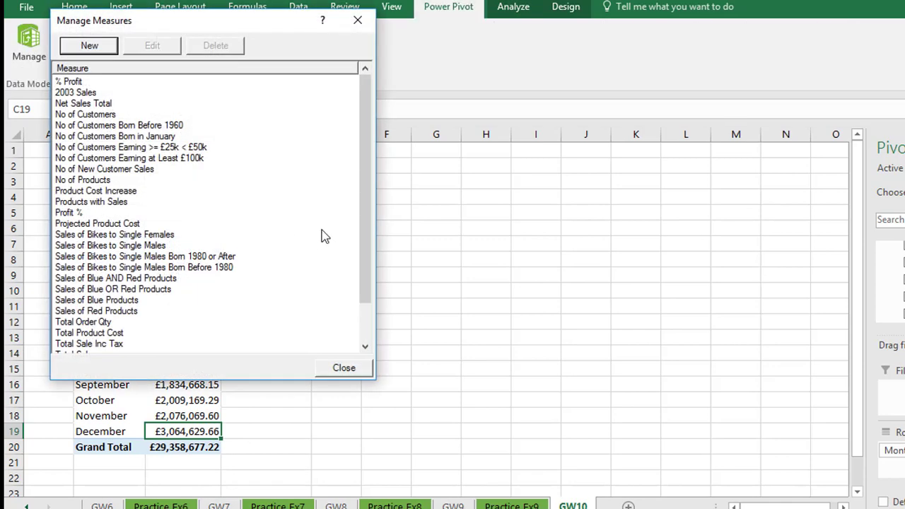
{"action": "left_click_drag", "start_coordinate": [368, 219], "coordinate": [366, 259]}
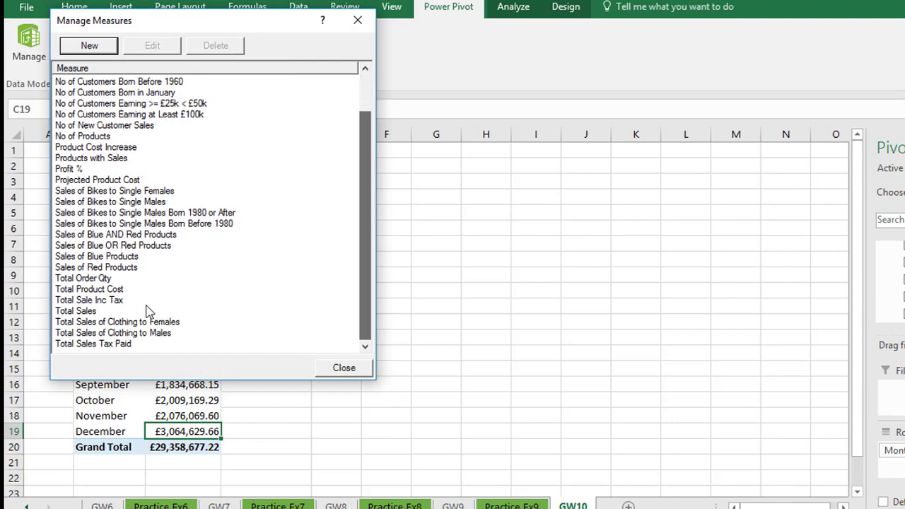
{"action": "left_click", "coordinate": [87, 311]}
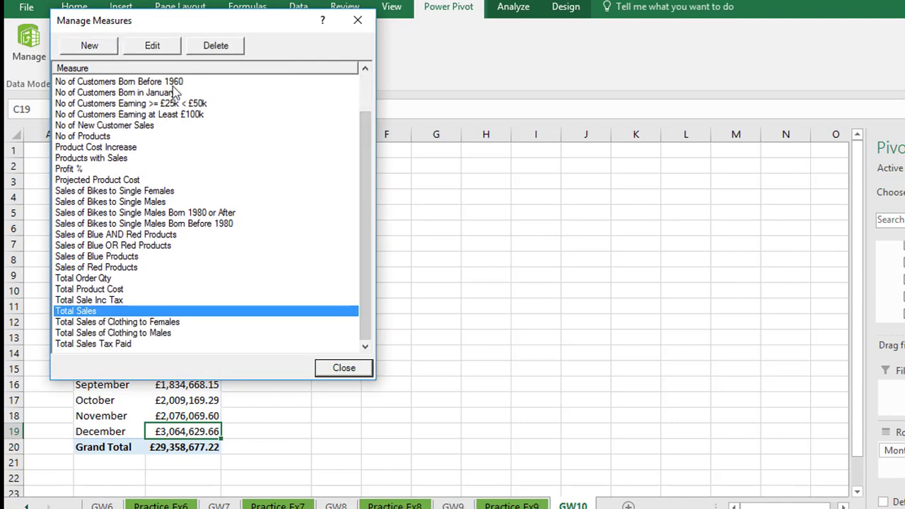
{"action": "left_click", "coordinate": [172, 49]}
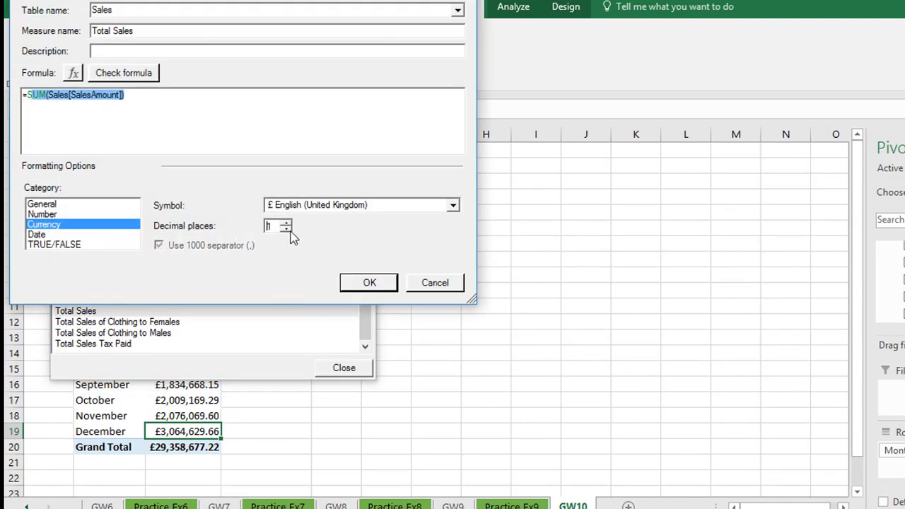
{"action": "left_click", "coordinate": [289, 231]}
{"action": "left_click", "coordinate": [289, 230]}
{"action": "left_click", "coordinate": [355, 283]}
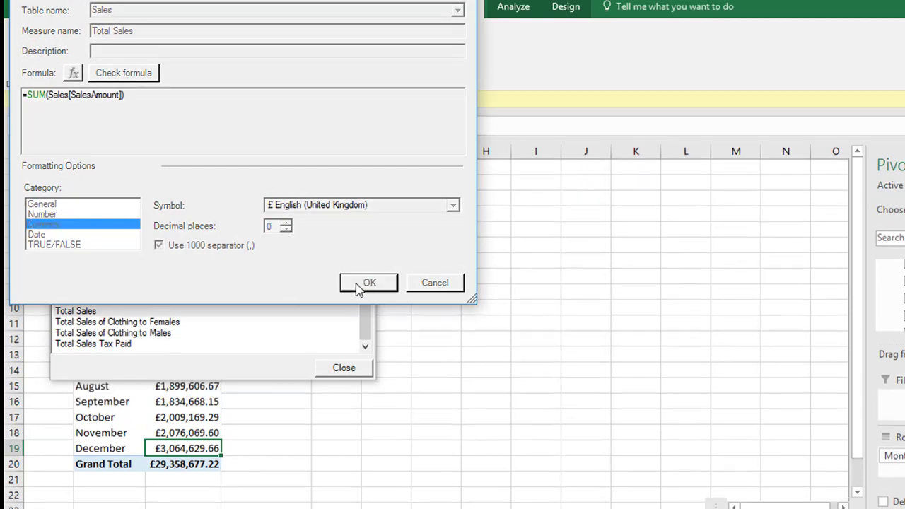
{"action": "left_click", "coordinate": [351, 366]}
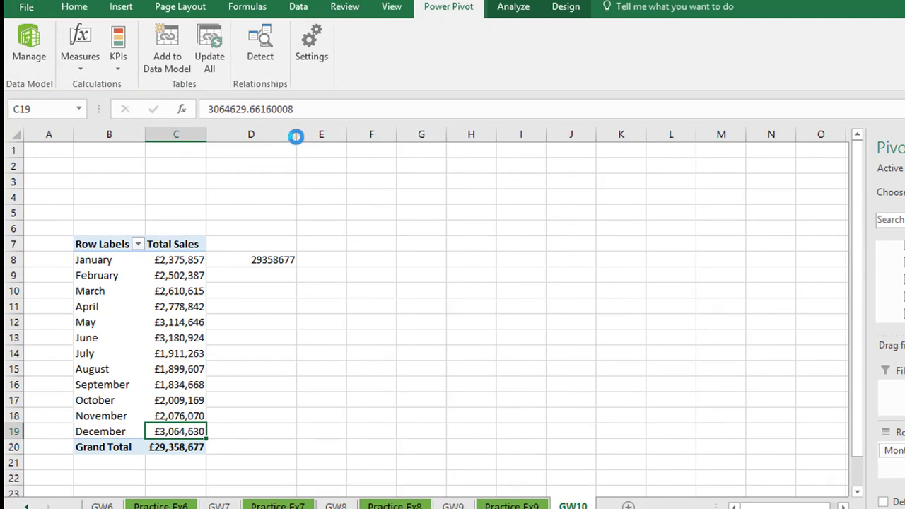
Narrow column D and fill the value 29358677 from D8 down to the Grand Total row
{"action": "left_click_drag", "start_coordinate": [295, 135], "coordinate": [268, 142]}
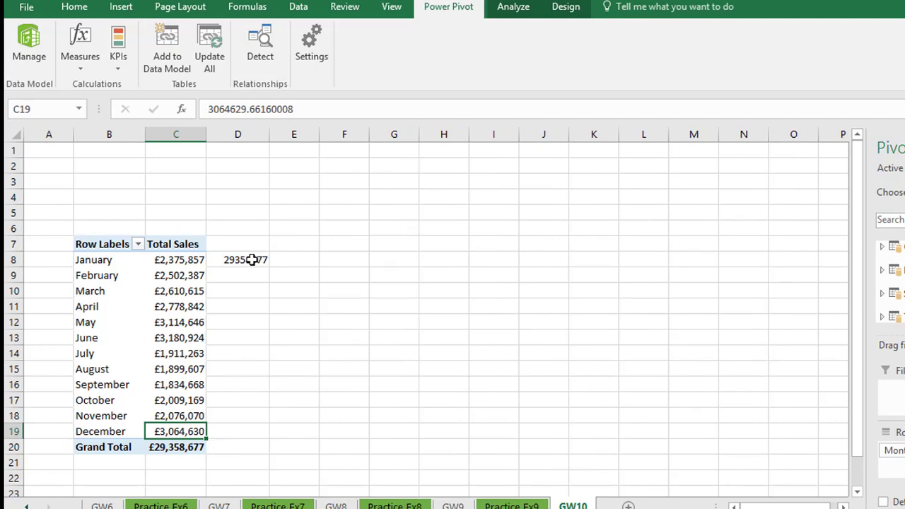
{"action": "left_click", "coordinate": [254, 260]}
{"action": "double_click", "coordinate": [269, 267]}
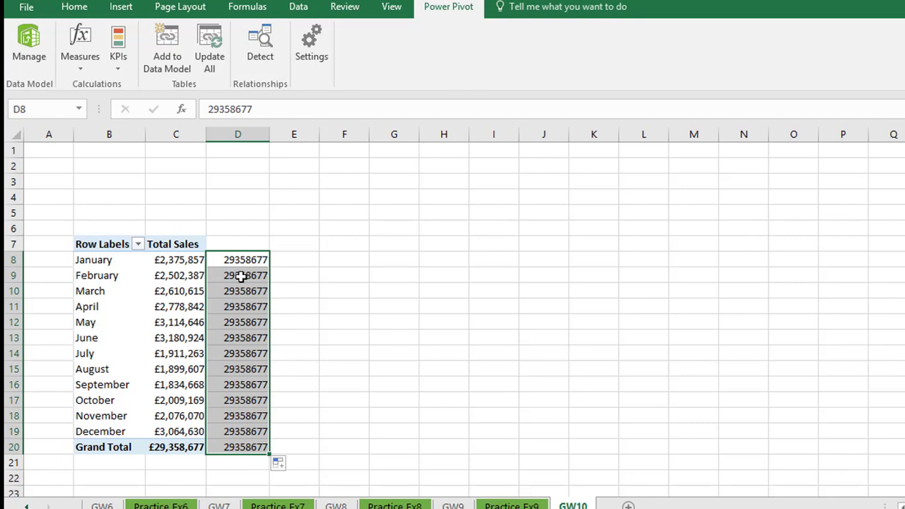
Enter the formula =C8/D8 in cell E8 to calculate January's share of the static total
{"action": "left_click", "coordinate": [290, 260]}
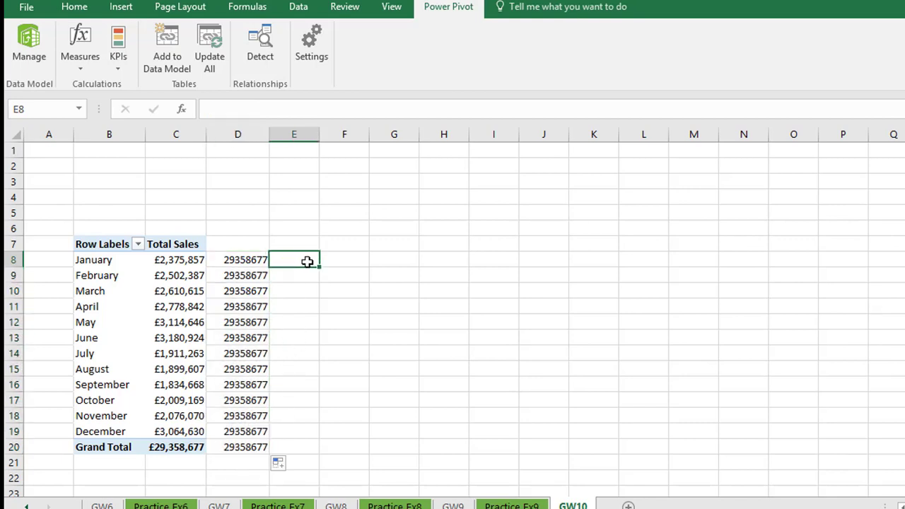
{"action": "type", "text": "=C8/D8"}
{"action": "key", "text": "Return"}
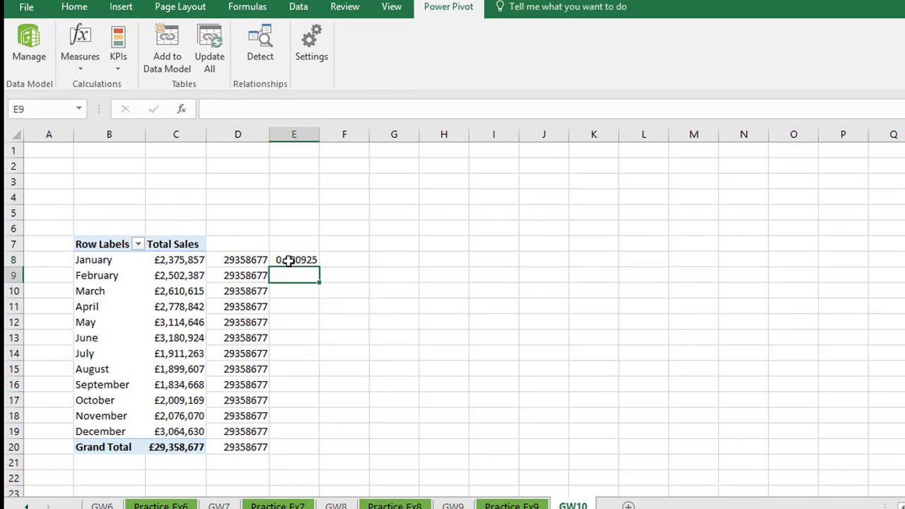
Format E8 as a percentage with one decimal place and fill its formula down to E20
{"action": "left_click", "coordinate": [74, 6]}
{"action": "left_click", "coordinate": [534, 60]}
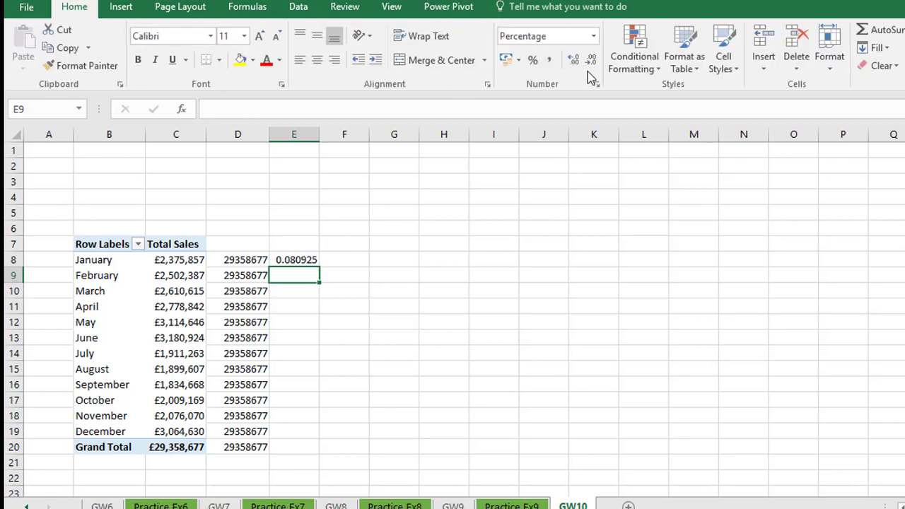
{"action": "left_click", "coordinate": [303, 259]}
{"action": "left_click", "coordinate": [534, 61]}
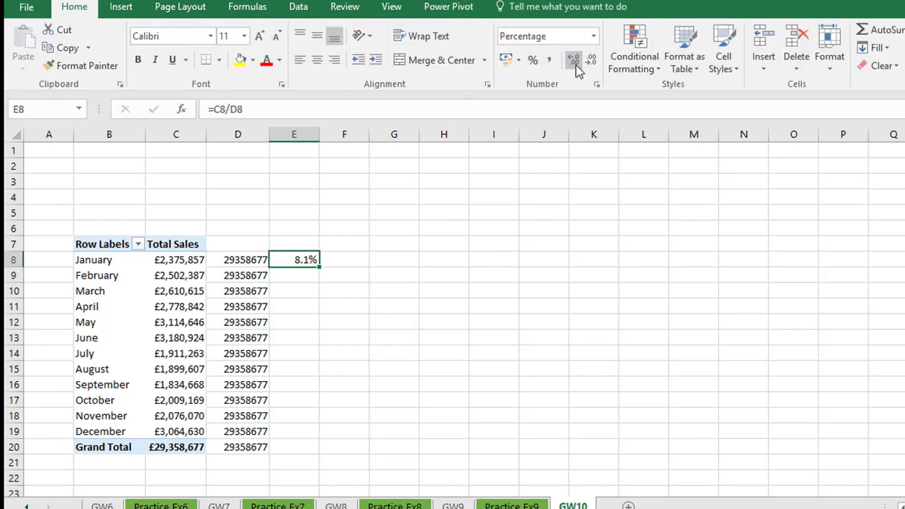
{"action": "double_click", "coordinate": [319, 267]}
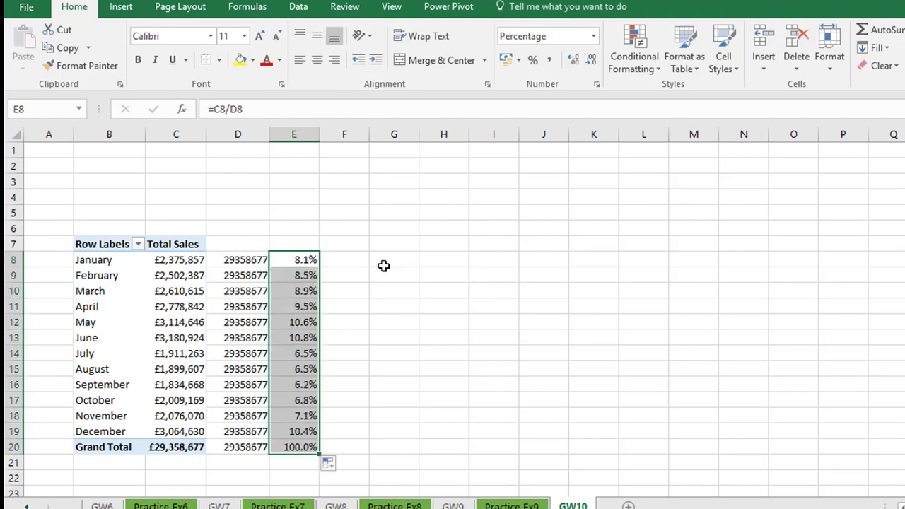
Add the headings Static in D7 and % in E7
{"action": "left_click", "coordinate": [245, 243]}
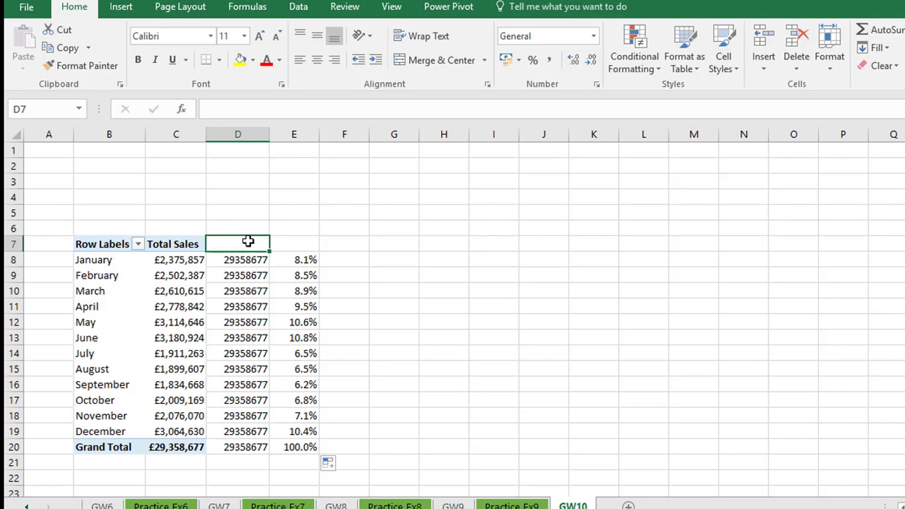
{"action": "type", "text": "s"}
{"action": "type", "text": "tatic"}
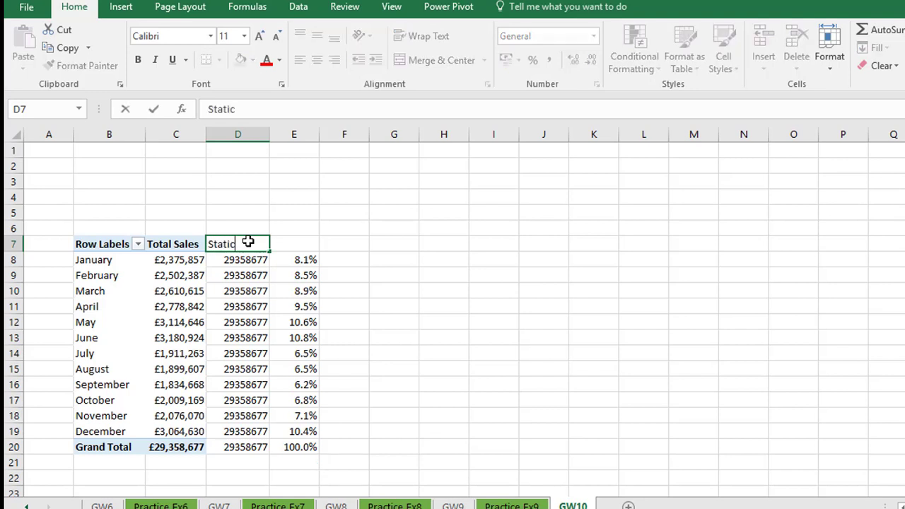
{"action": "key", "text": "Tab"}
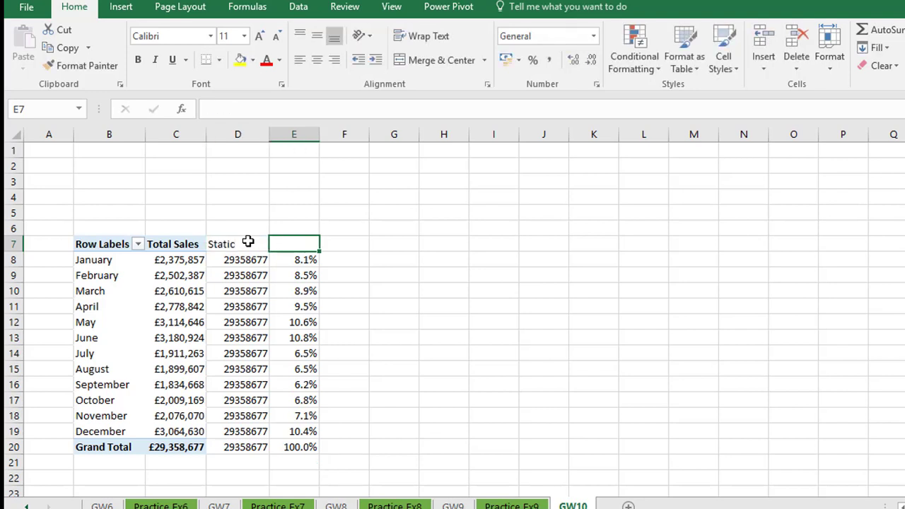
{"action": "type", "text": "%"}
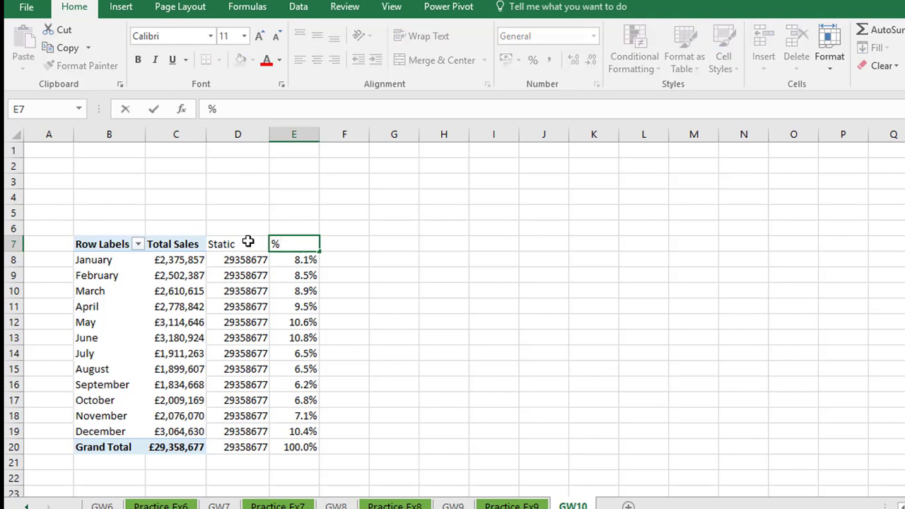
{"action": "left_click", "coordinate": [354, 257]}
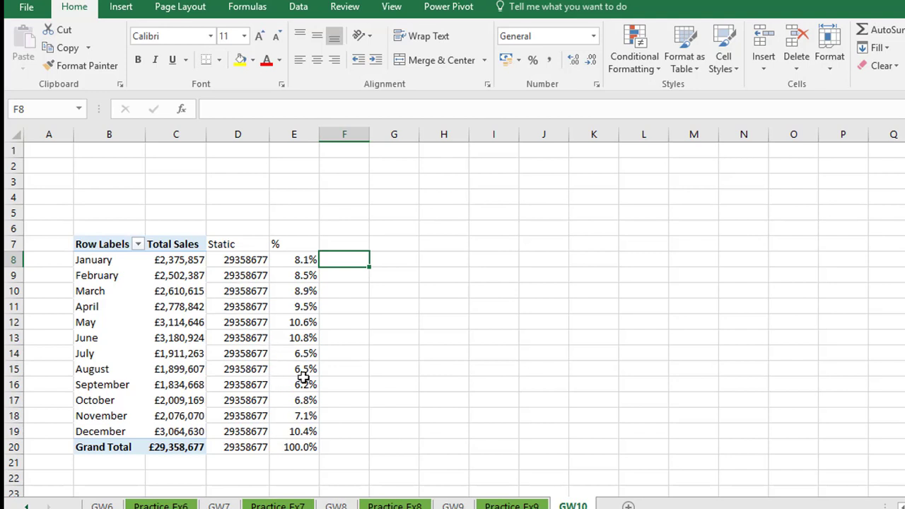
Find the Year field in the Sales table, add it as a slicer and place it above the PivotTable
{"action": "left_click", "coordinate": [240, 259]}
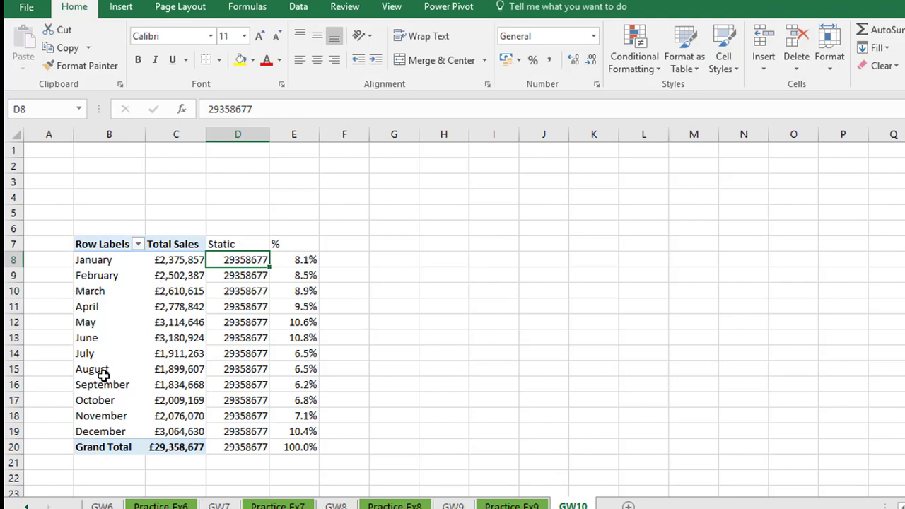
{"action": "left_click", "coordinate": [99, 401]}
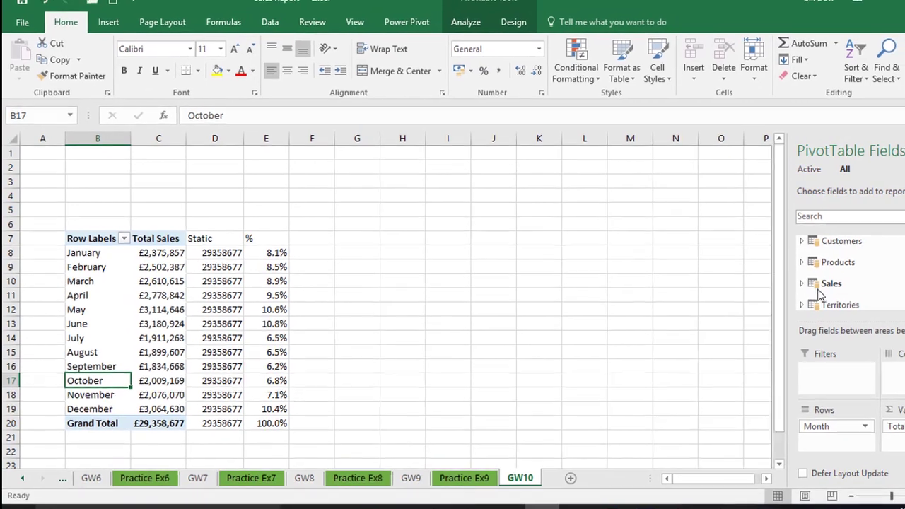
{"action": "left_click", "coordinate": [873, 219]}
{"action": "type", "text": "year"}
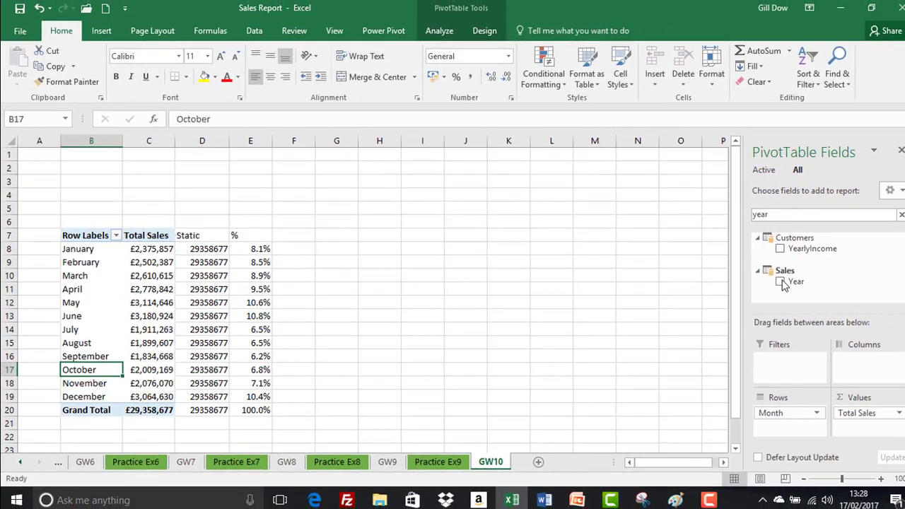
{"action": "right_click", "coordinate": [781, 281]}
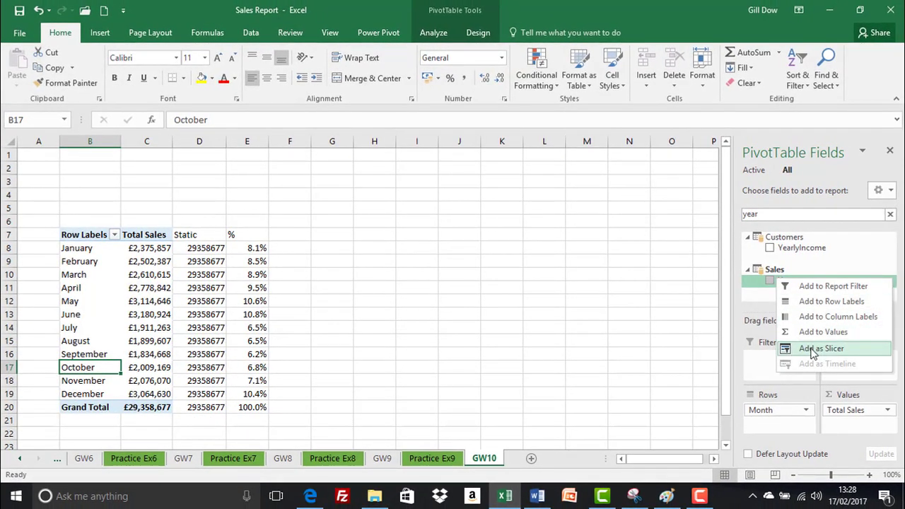
{"action": "left_click", "coordinate": [820, 349]}
{"action": "left_click", "coordinate": [350, 221]}
{"action": "left_click_drag", "start_coordinate": [350, 221], "coordinate": [102, 168]}
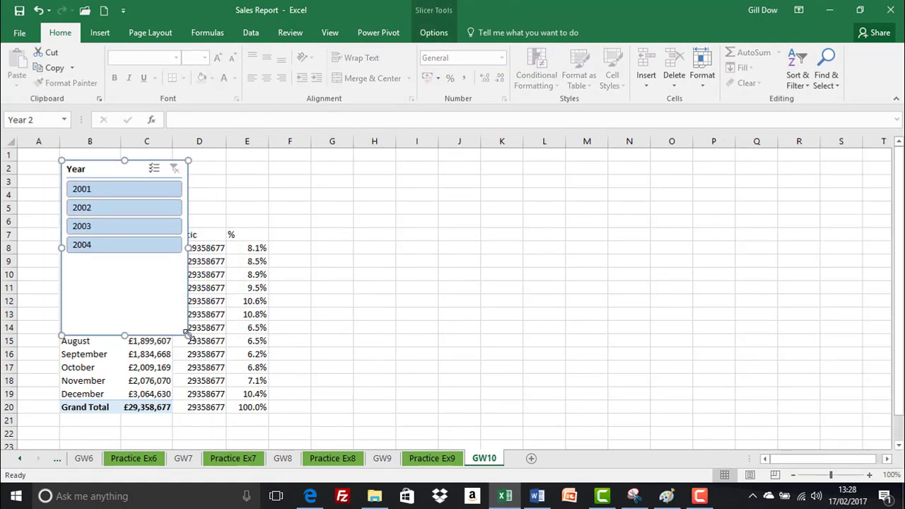
Resize the Year slicer to fit over columns B to E above row 7 and arrange its buttons in 4 columns
{"action": "left_click_drag", "start_coordinate": [200, 320], "coordinate": [270, 225]}
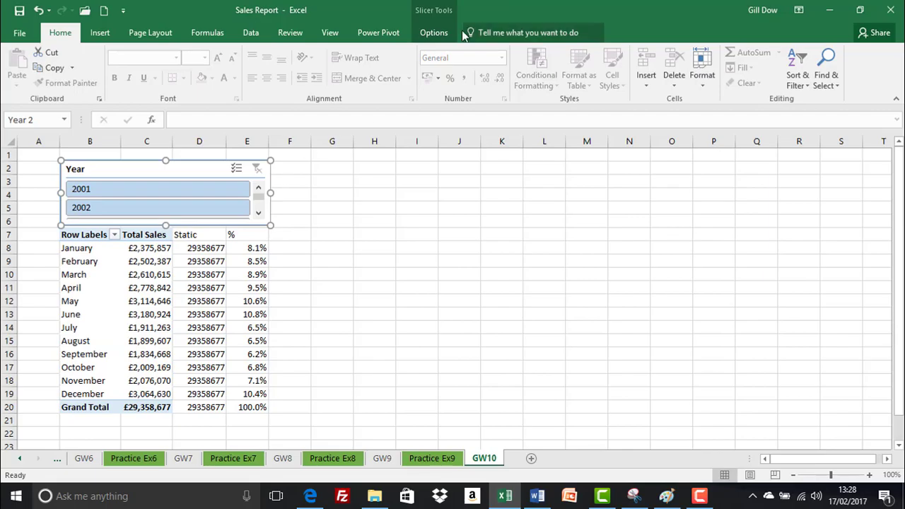
{"action": "left_click", "coordinate": [434, 32]}
{"action": "left_click", "coordinate": [704, 49]}
{"action": "left_click", "coordinate": [705, 50]}
{"action": "left_click", "coordinate": [704, 50]}
{"action": "left_click", "coordinate": [331, 222]}
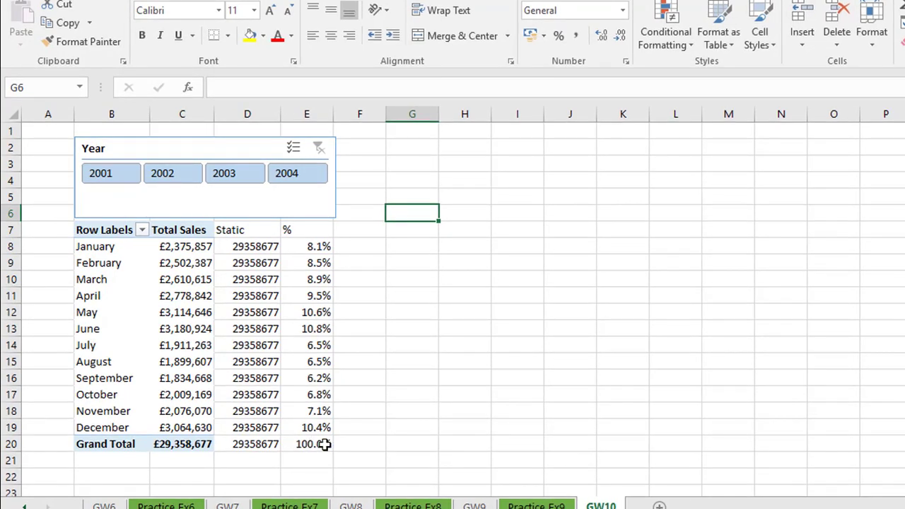
Filter the PivotTable by 2001, 2002, 2003 and 2004 in turn, examining the Grand Total row's percentage for 2001 and 2002
{"action": "left_click", "coordinate": [113, 176]}
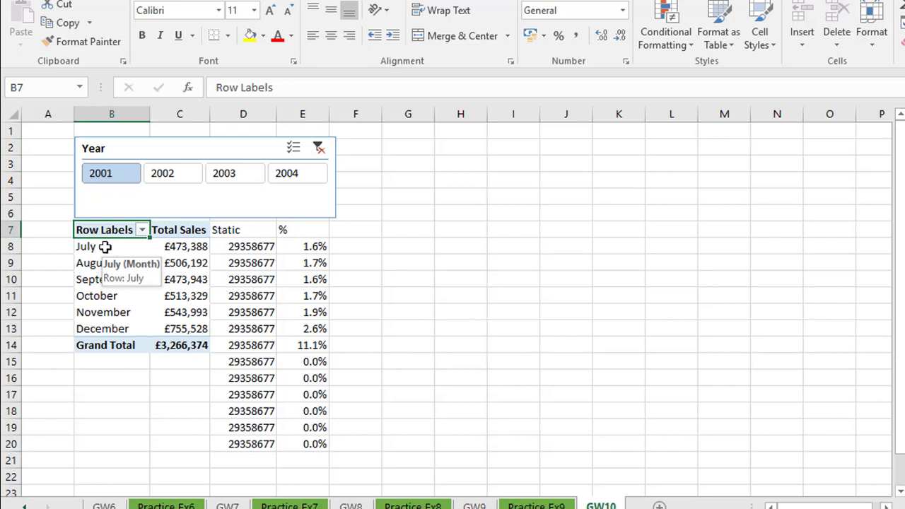
{"action": "left_click", "coordinate": [316, 346]}
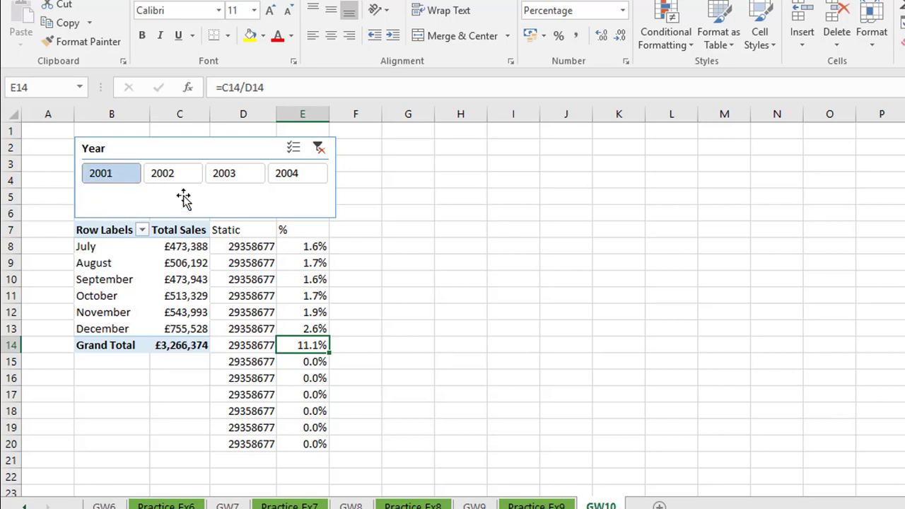
{"action": "left_click", "coordinate": [172, 173]}
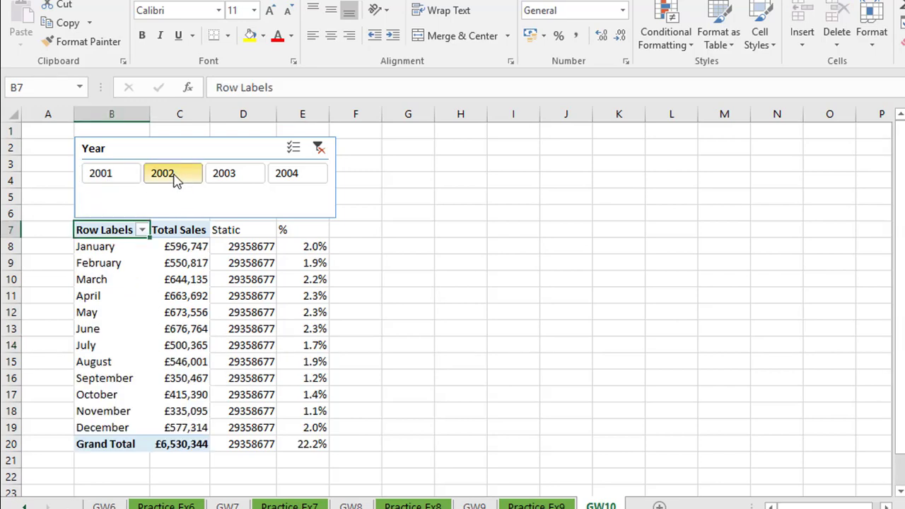
{"action": "left_click", "coordinate": [304, 444]}
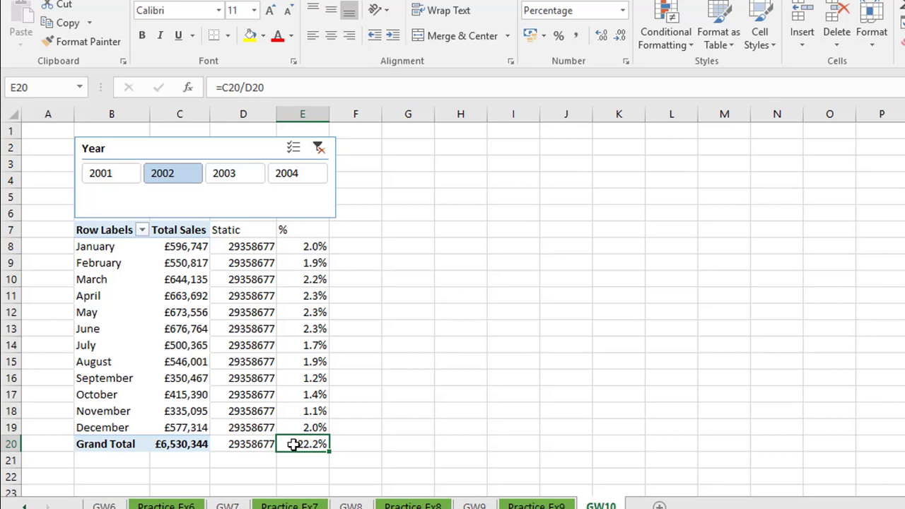
{"action": "left_click", "coordinate": [191, 444]}
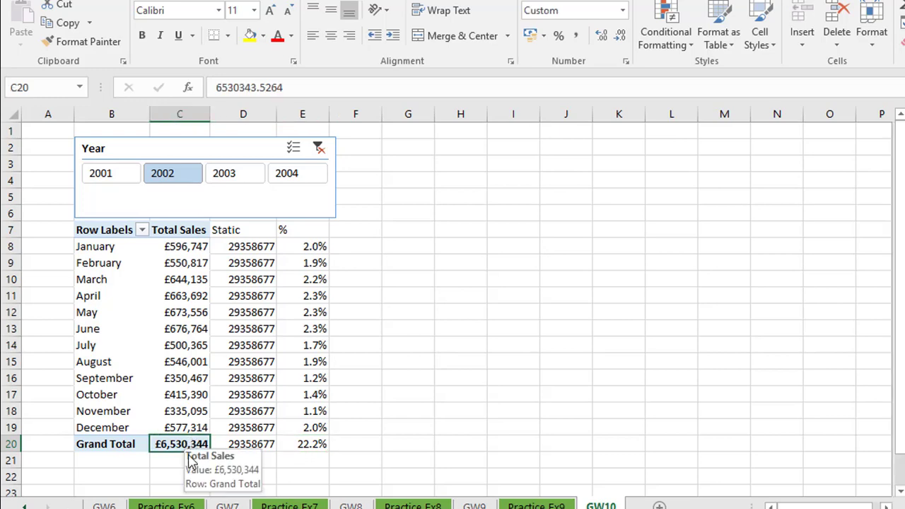
{"action": "left_click", "coordinate": [296, 447]}
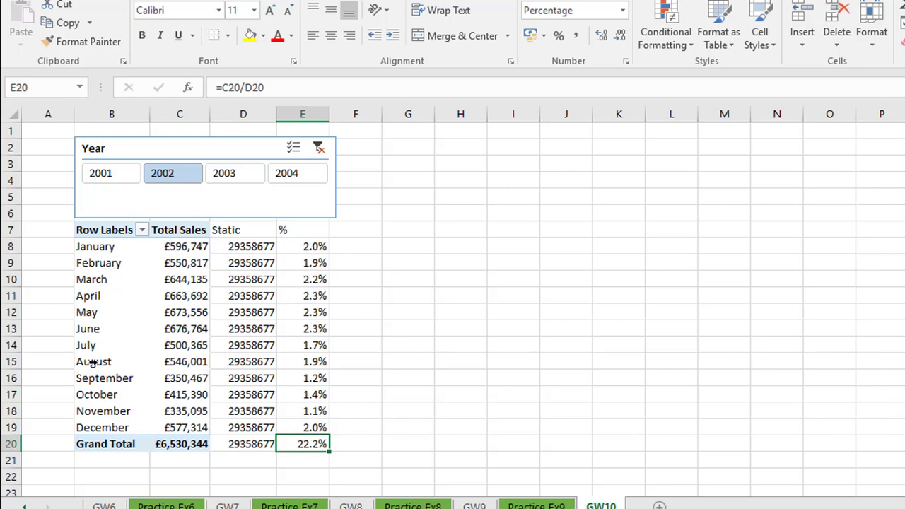
{"action": "left_click", "coordinate": [108, 393]}
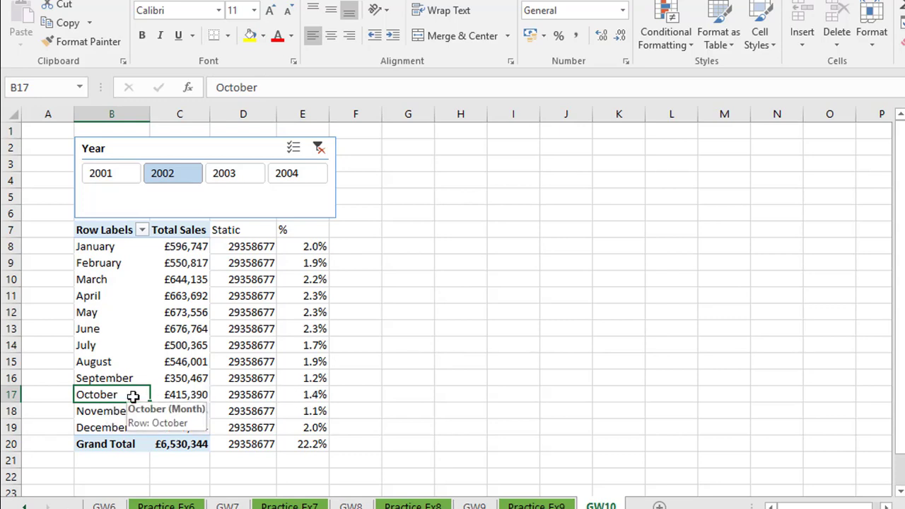
{"action": "left_click", "coordinate": [237, 177]}
{"action": "left_click", "coordinate": [285, 183]}
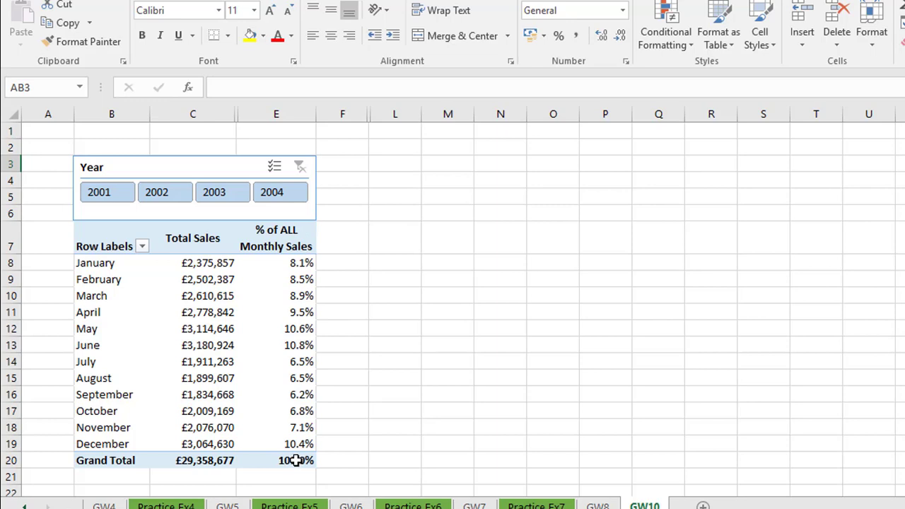
In the PivotTable with the % of ALL Monthly Sales column, filter by each year from 2001 to 2004 and compare the percentages
{"action": "mouse_move", "coordinate": [295, 460]}
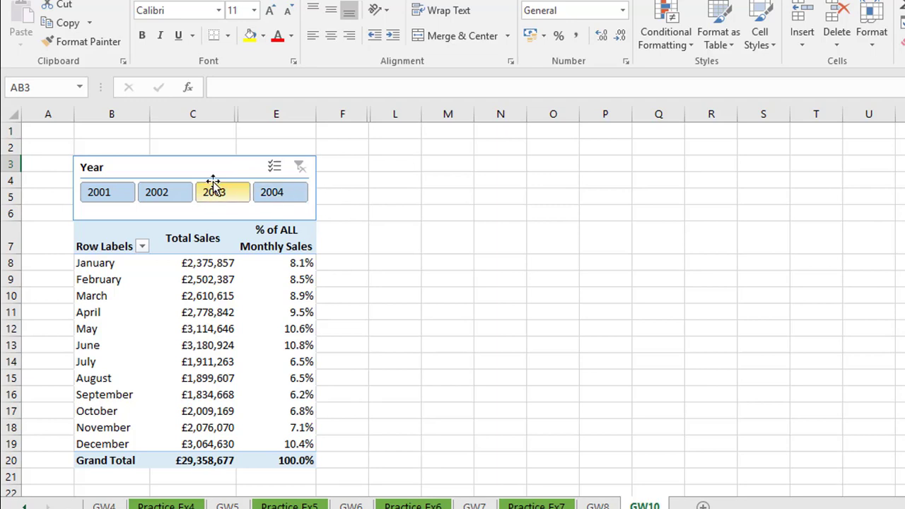
{"action": "left_click", "coordinate": [108, 197]}
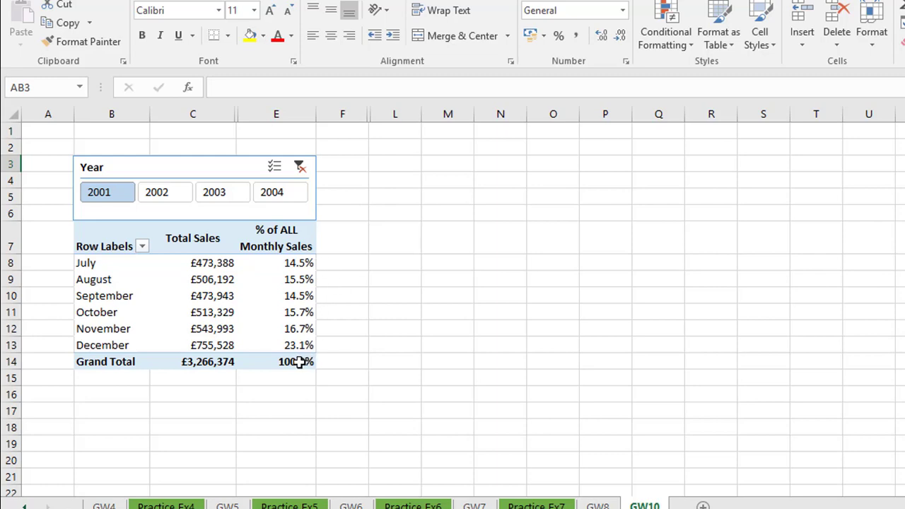
{"action": "mouse_move", "coordinate": [297, 362]}
{"action": "left_click", "coordinate": [177, 191]}
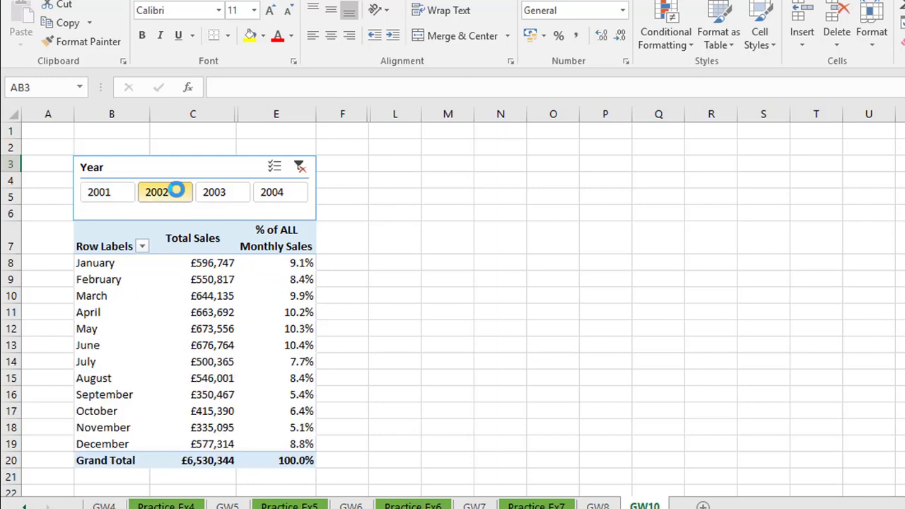
{"action": "left_click", "coordinate": [213, 195]}
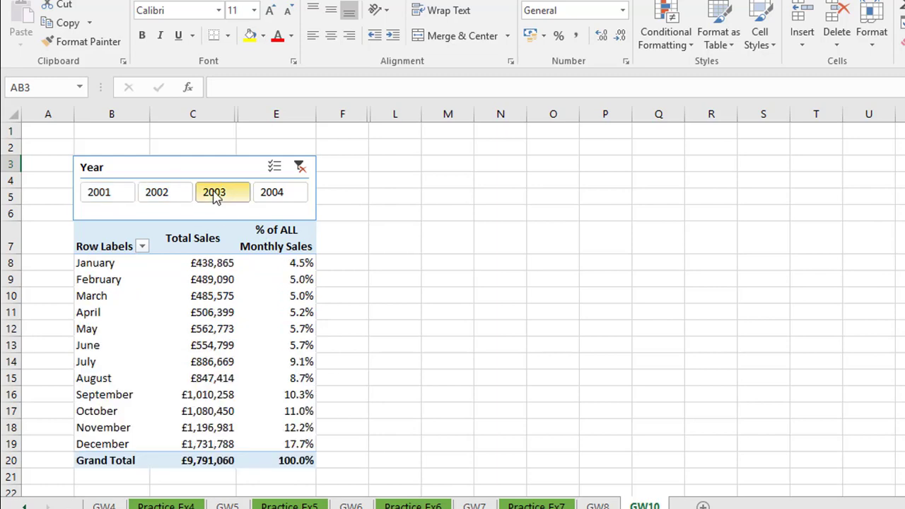
{"action": "left_click", "coordinate": [275, 196]}
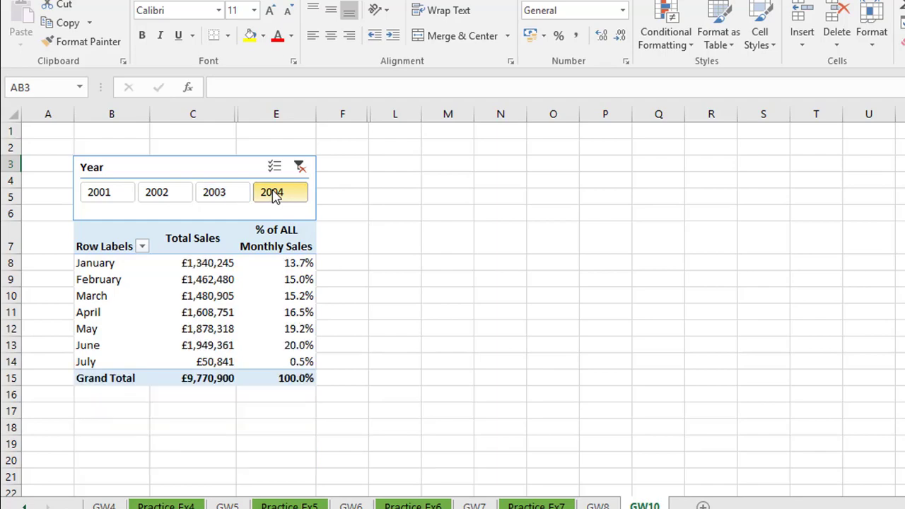